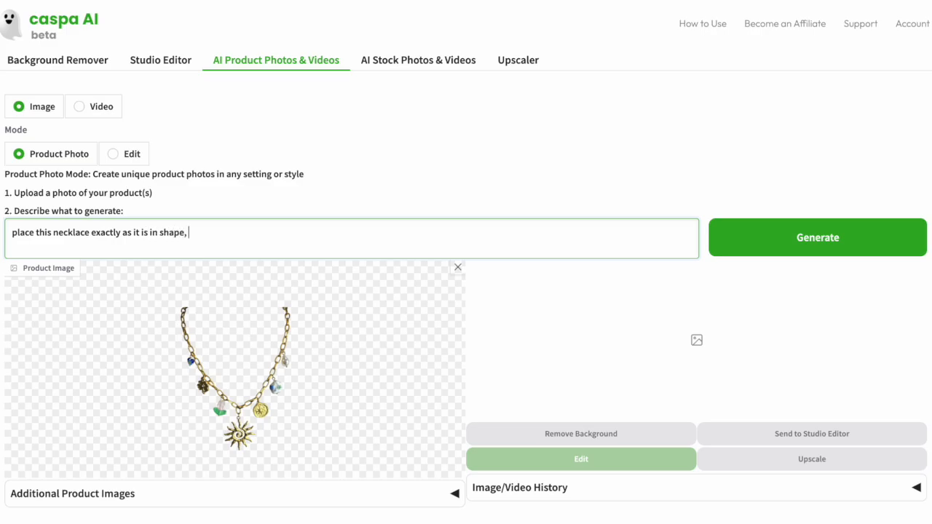
Complete the prompt with "colour, dimensions, texture and design on a hyper realistic latina model in a photography studio with a beige background" and generate it
type("colour, dimensions, texture ")
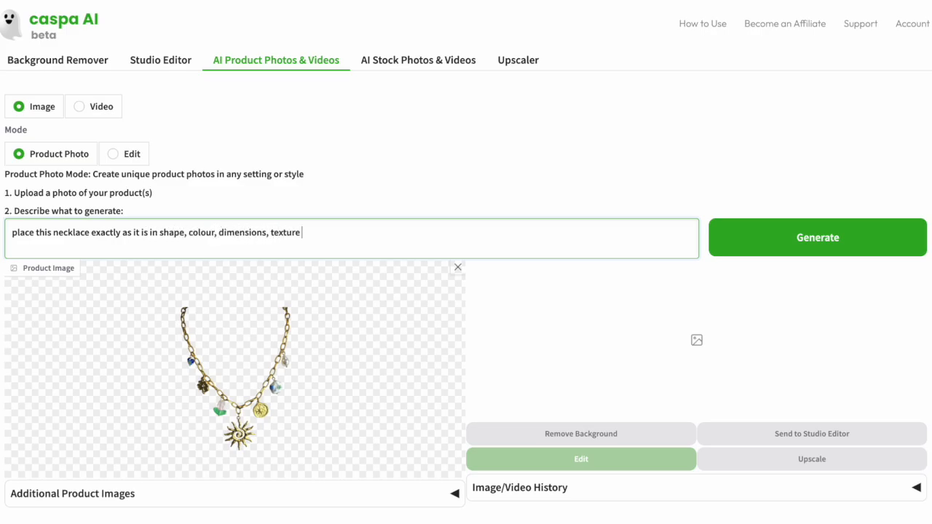
type("and design on a hyper realistic")
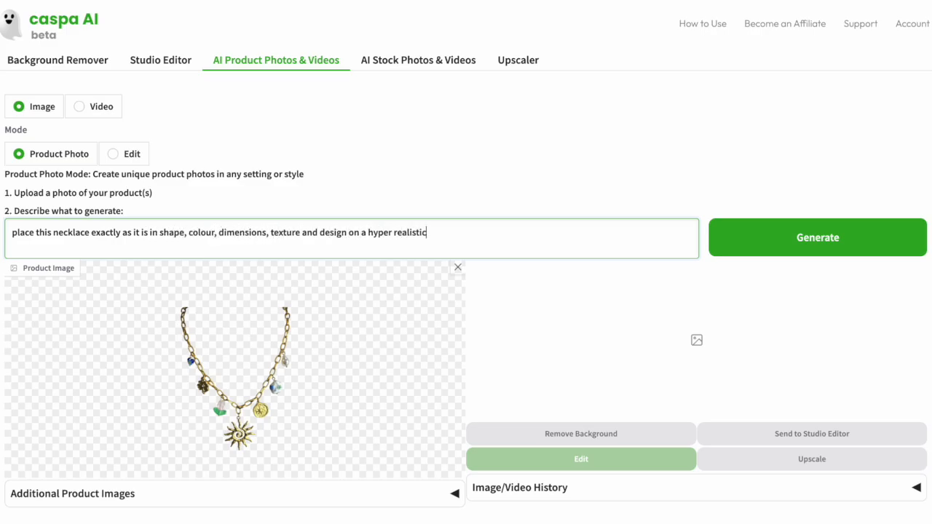
type(" latina model in a photography studi")
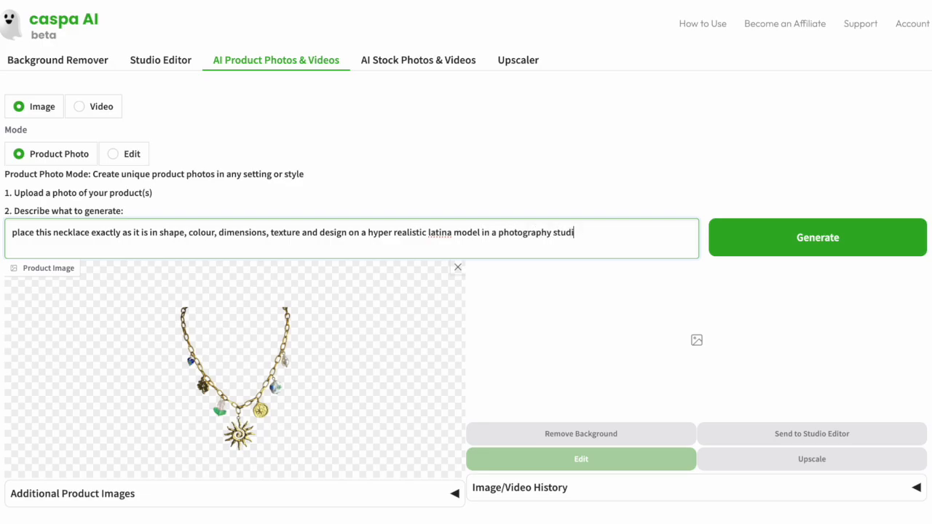
type("o with a beige background")
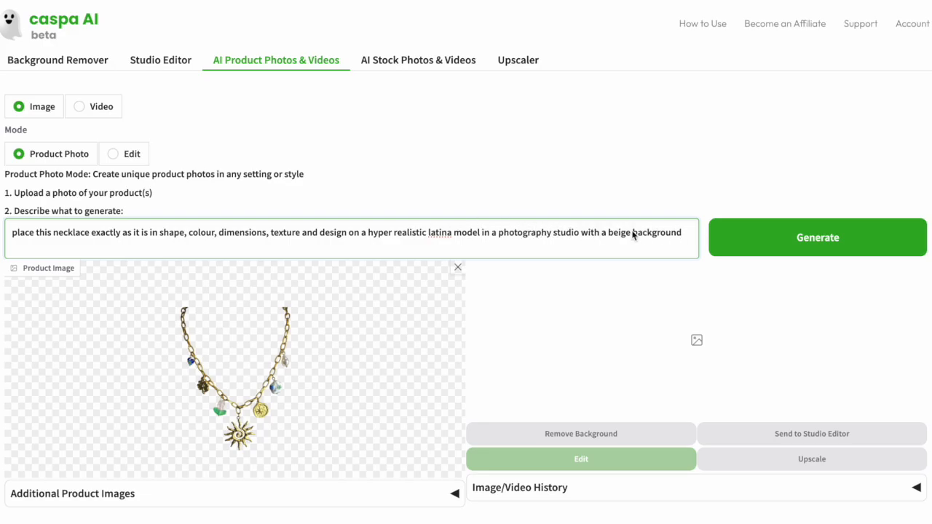
left_click(777, 245)
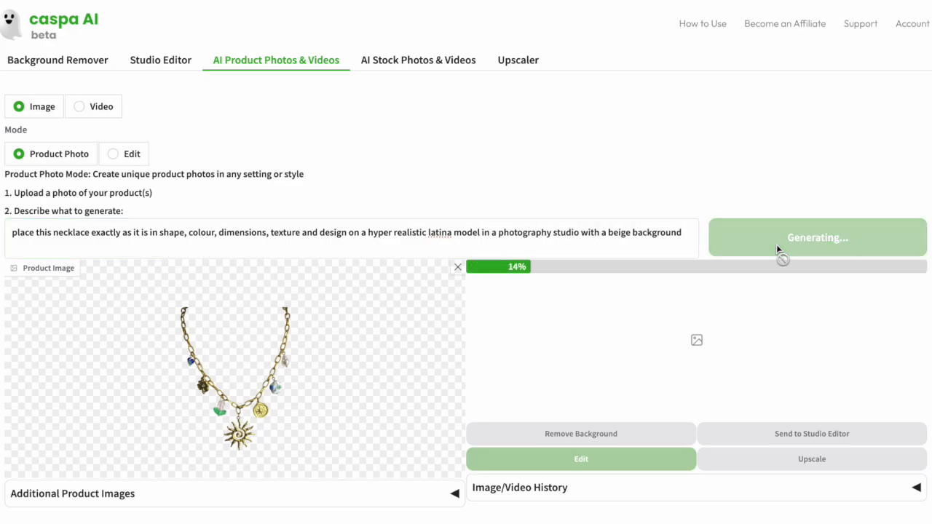
View the generated necklace photo in full screen and return to the generator page
scroll(768, 378, "down", 1)
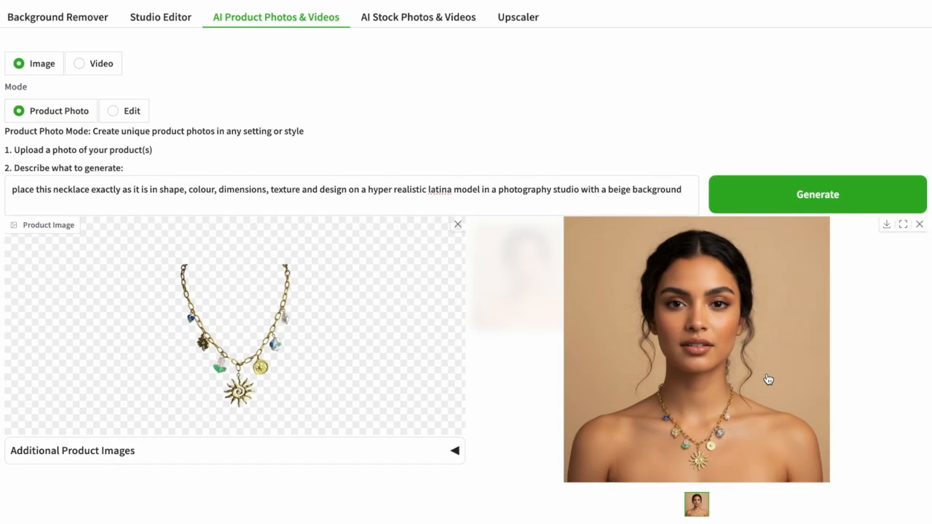
left_click(768, 379)
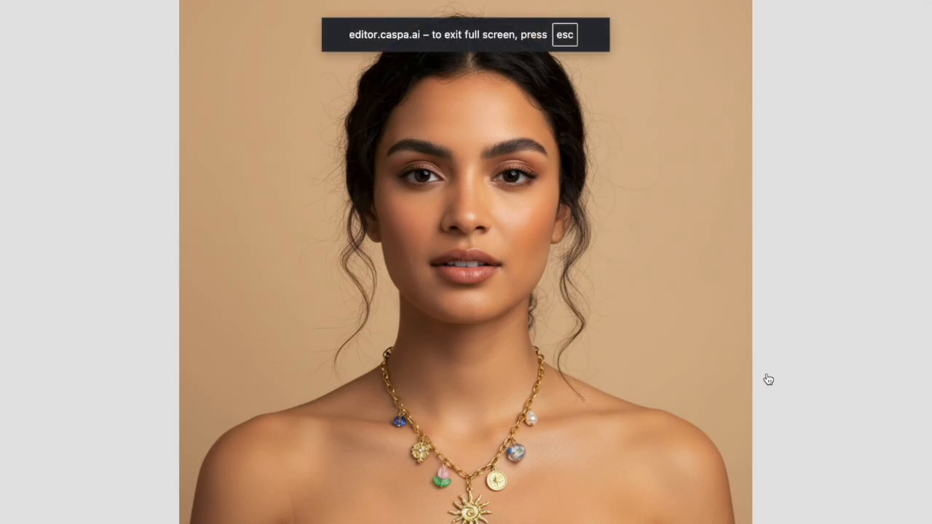
left_click(769, 379)
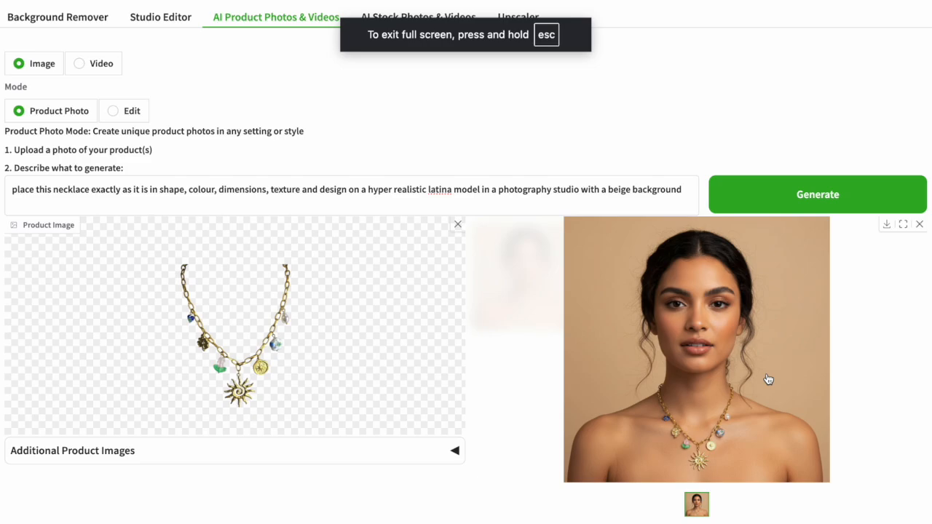
Edit the generated necklace photo with the prompt "model looking down, zoom into necklace" and check the new image in full screen
scroll(769, 379, "down", 1)
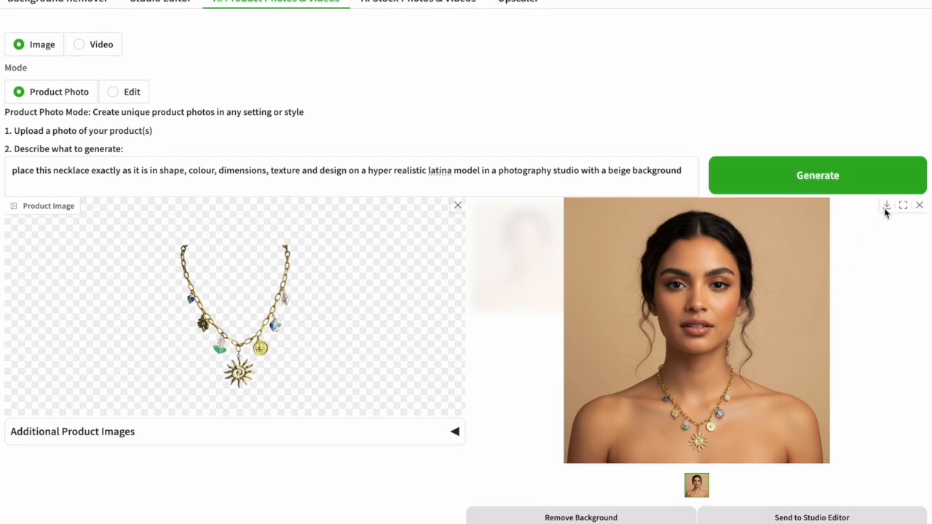
scroll(661, 228, "down", 2)
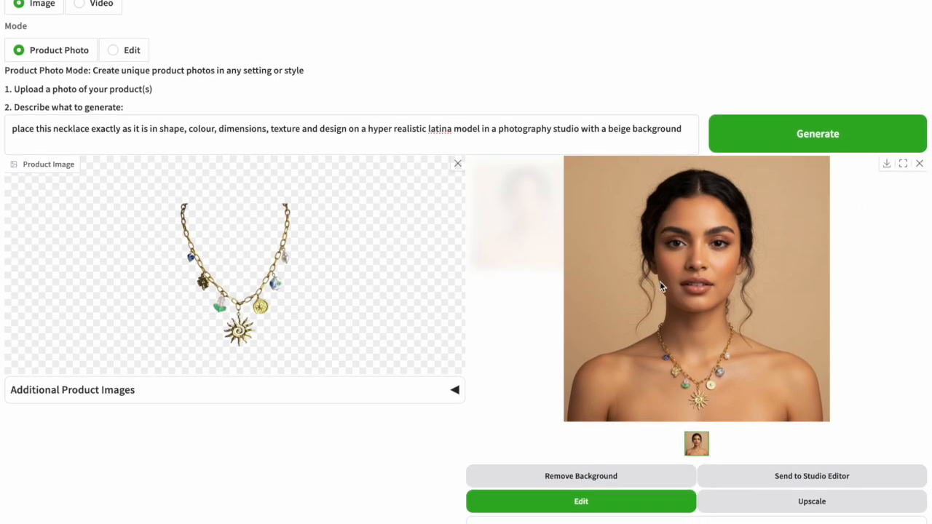
left_click(582, 502)
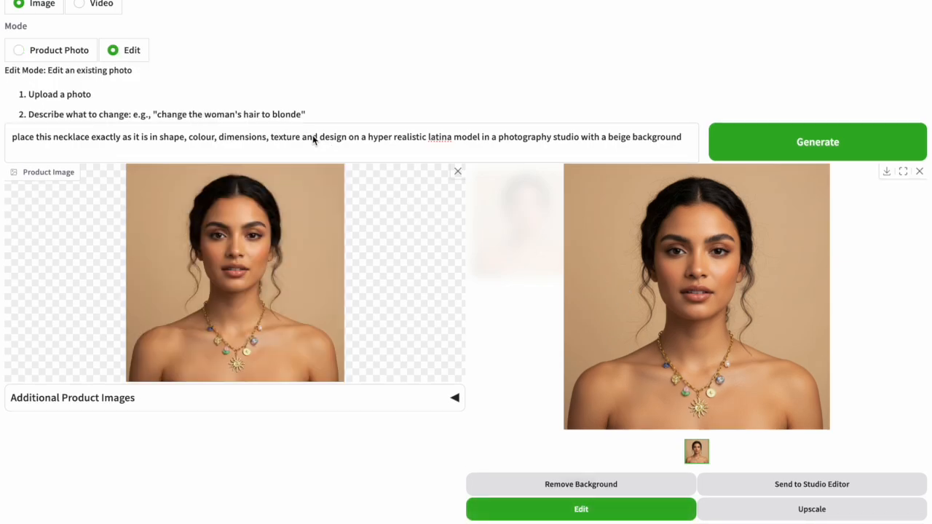
left_click(313, 135)
key("ctrl+a")
type("model ")
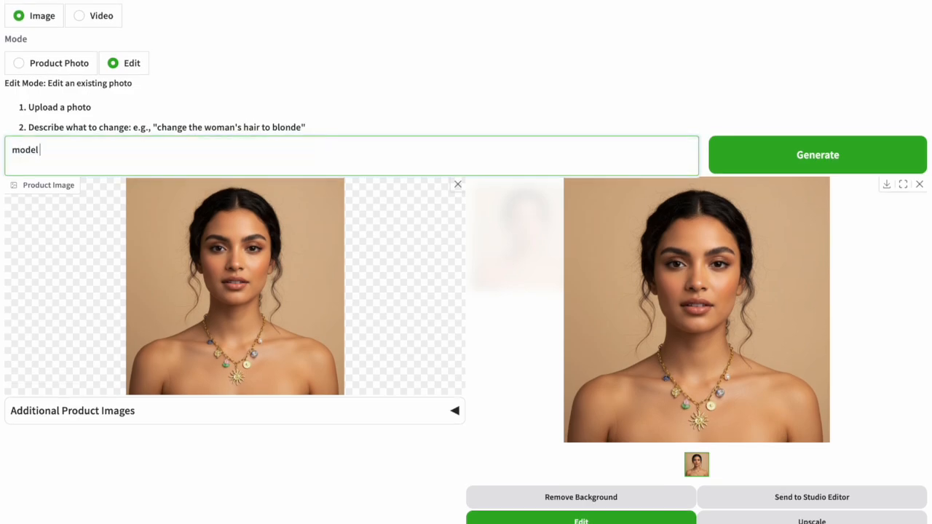
type("looking down, zoom into necklace")
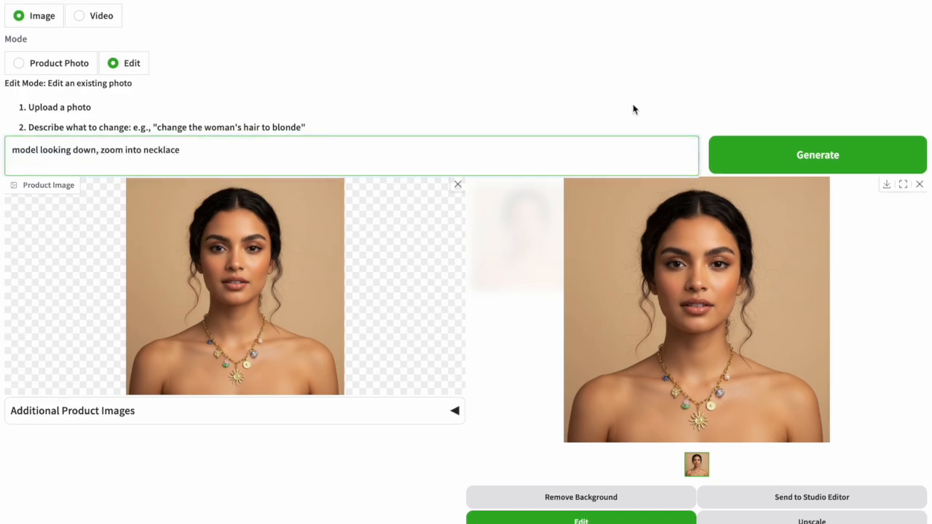
left_click(767, 151)
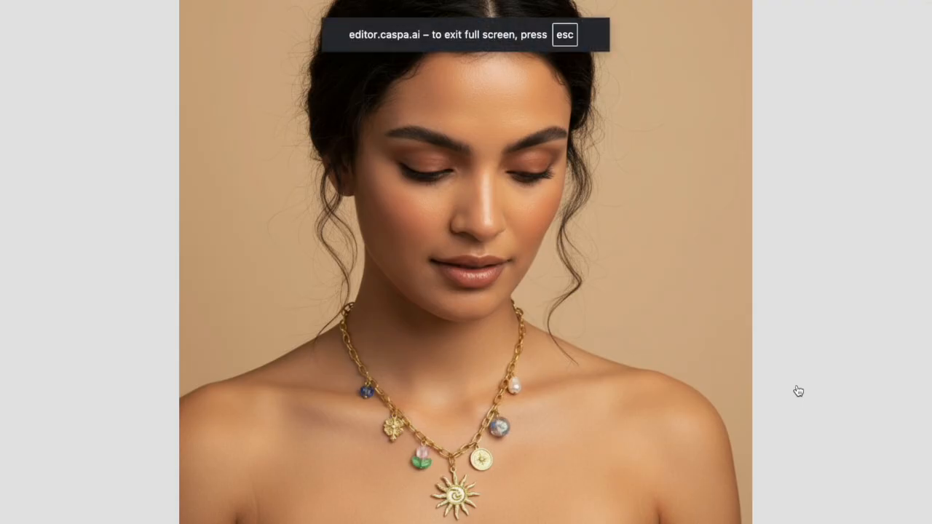
left_click(798, 392)
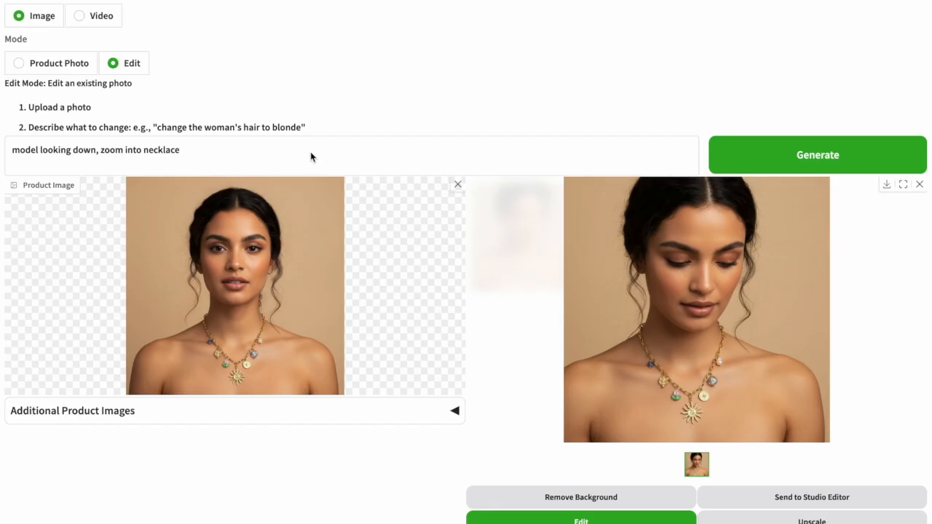
Generate a landscape video from the model photo with the prompt "woman smiling, slow zoom into necklace, professional studio video" and play it
left_click(106, 22)
scroll(235, 120, "up", 2)
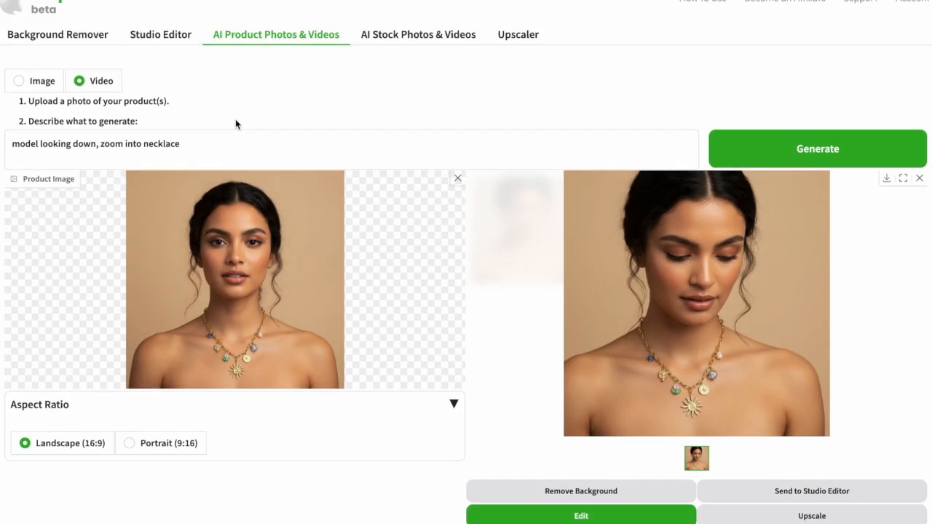
triple_click(219, 155)
type("woman smiling, slo")
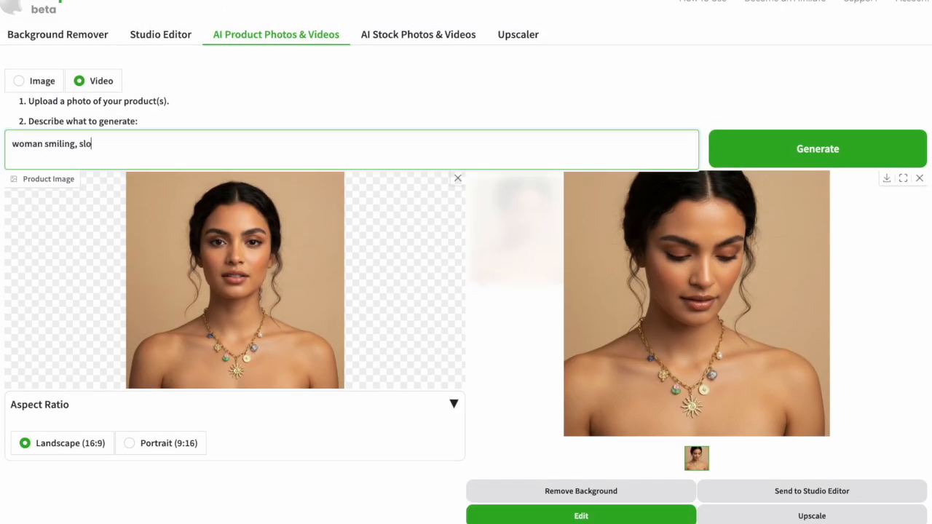
type("q zoom into necklace, professional studio video")
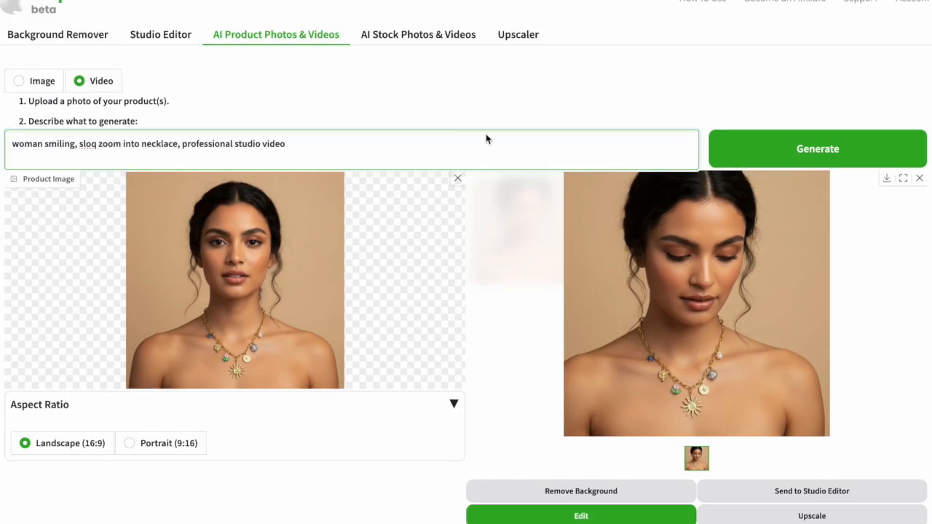
left_click(768, 151)
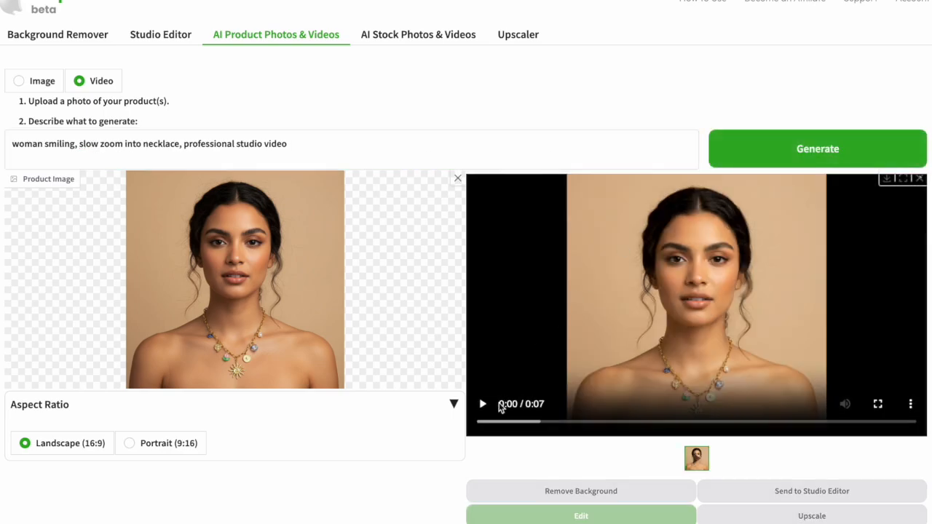
left_click(482, 405)
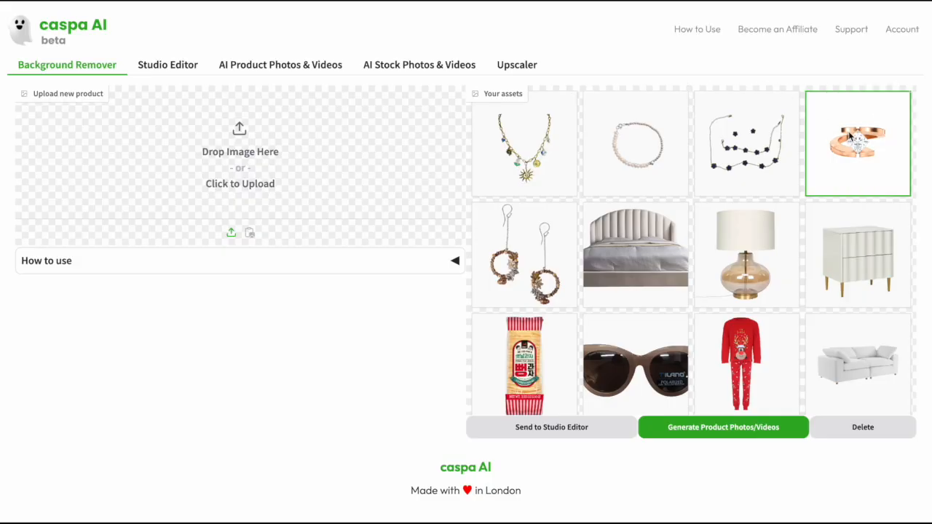
Choose the rose-gold diamond ring from the saved assets as the product image for photo generation
left_click(849, 137)
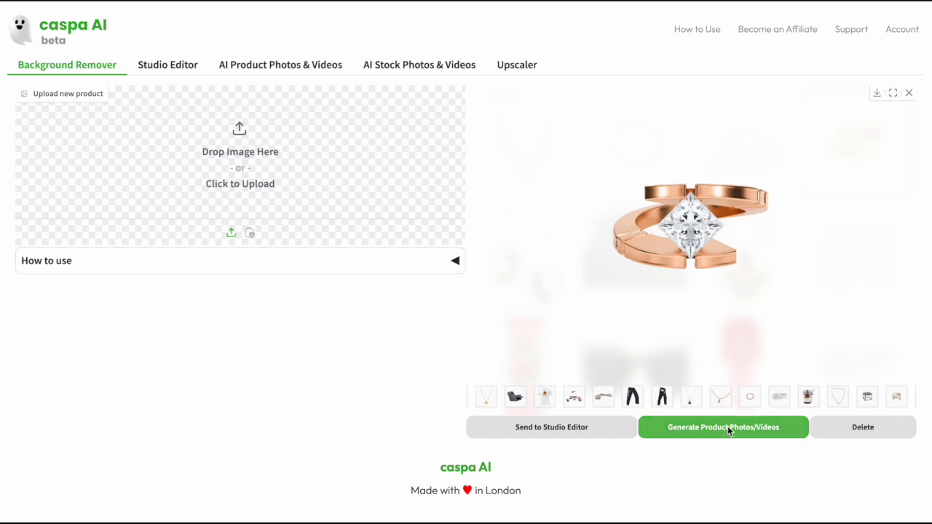
left_click(730, 430)
left_click(517, 239)
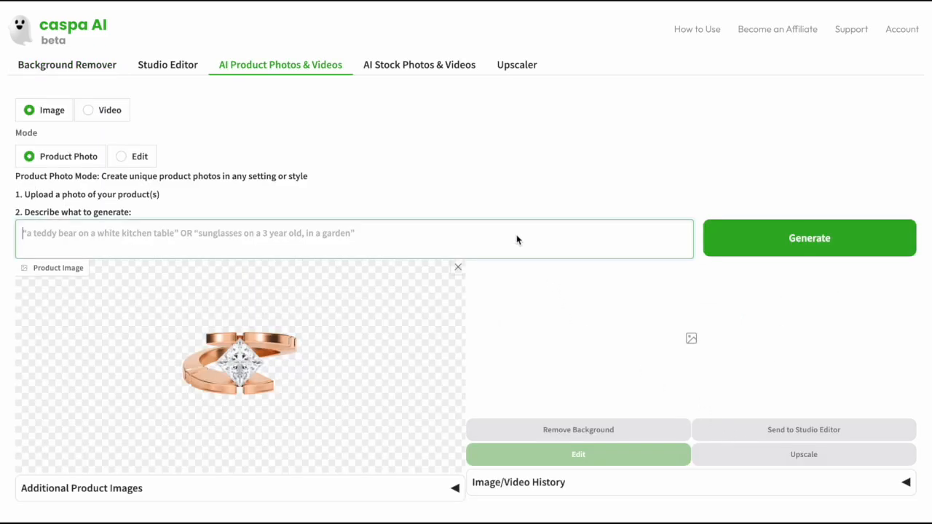
Begin the prompt with "the aesthetic of this photo is warm, elegant and intimate. hyperrealistic mixed race models hand wearing ring on ring finger"
type("the aesthetic of")
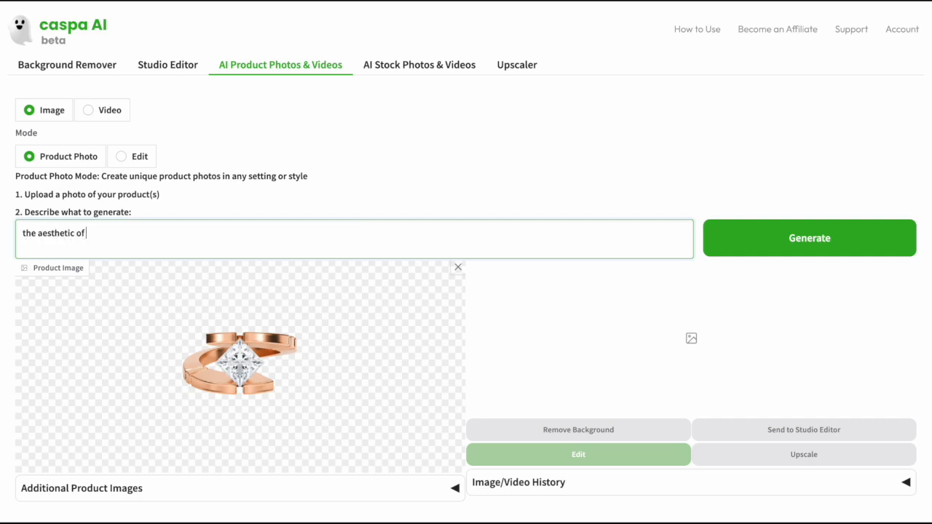
type(" this photo is warm, elegant and intima")
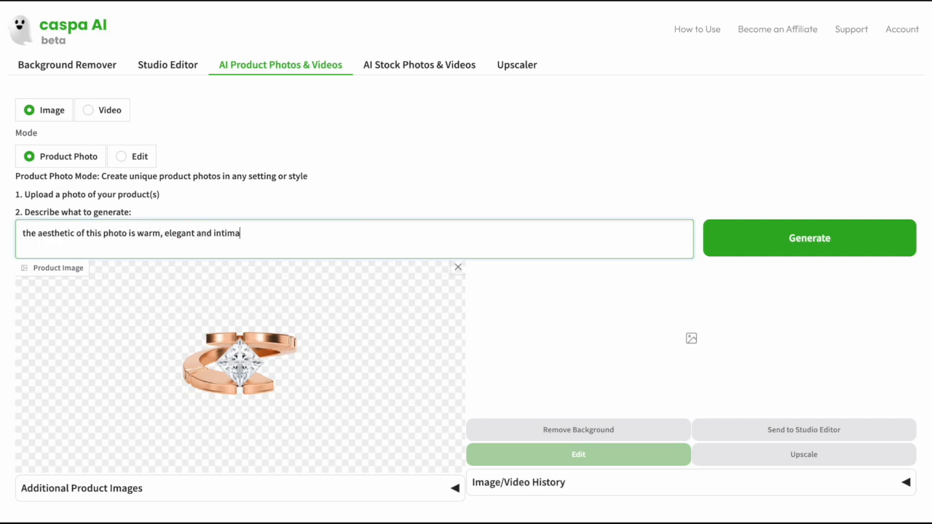
type("te. hyperrealistic mixed race models hand")
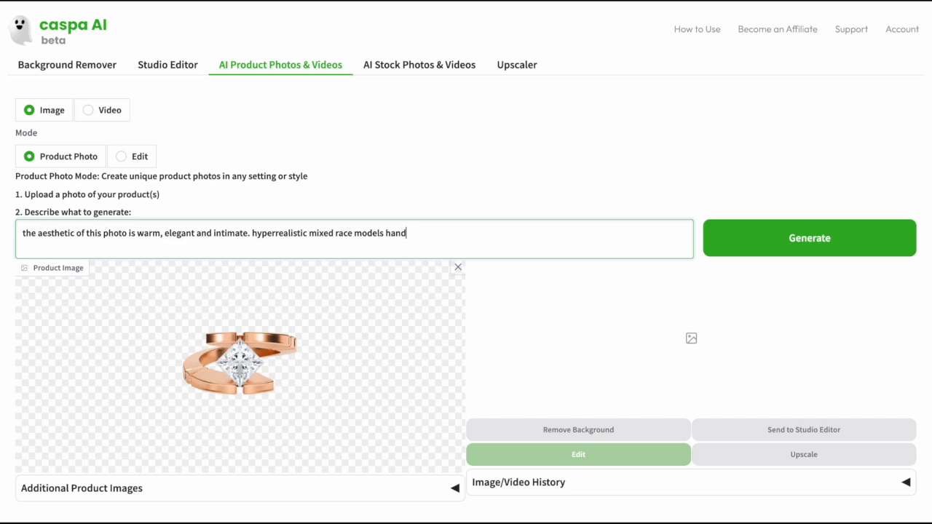
type(" wearing ring on ring finger, k")
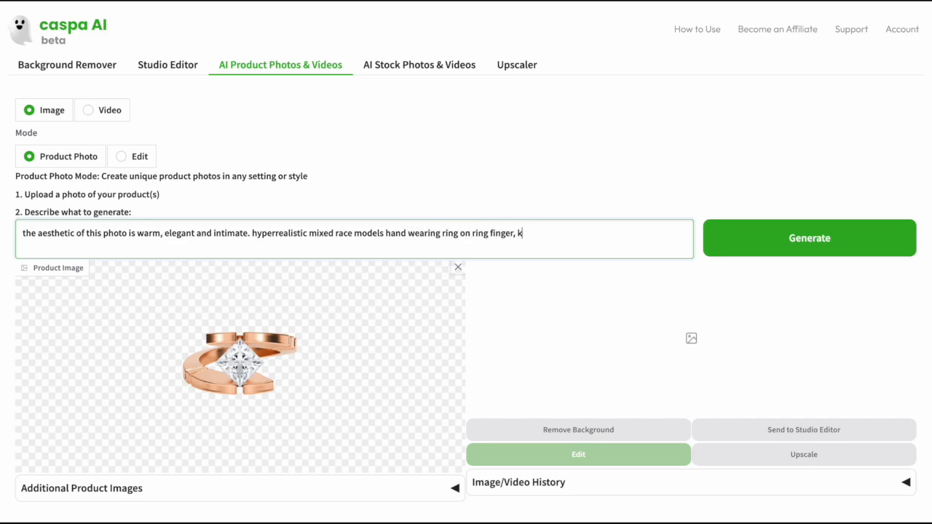
Add "keep the gemstone in the right position, dont change the product at all" to the prompt and generate the ring photo
type("eep the gemstone in the right position, dont change the pr")
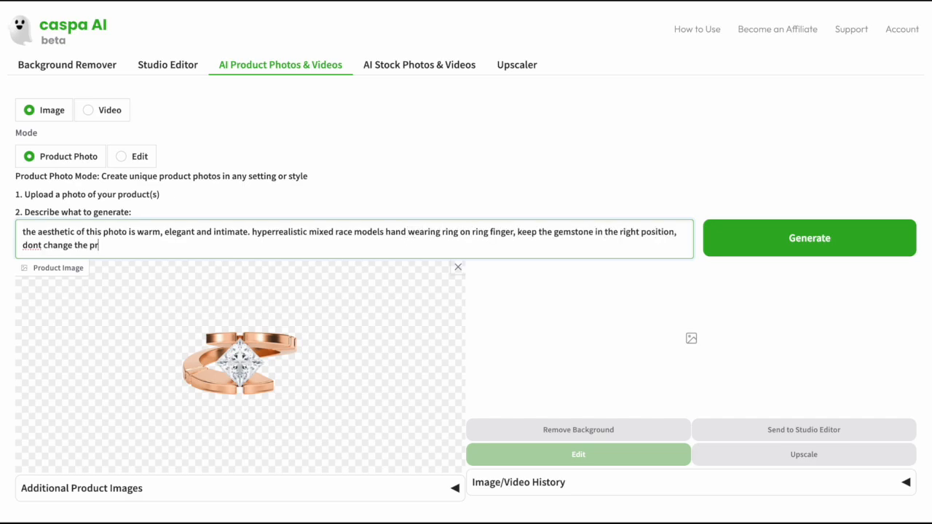
type("oduct at all")
left_click(839, 248)
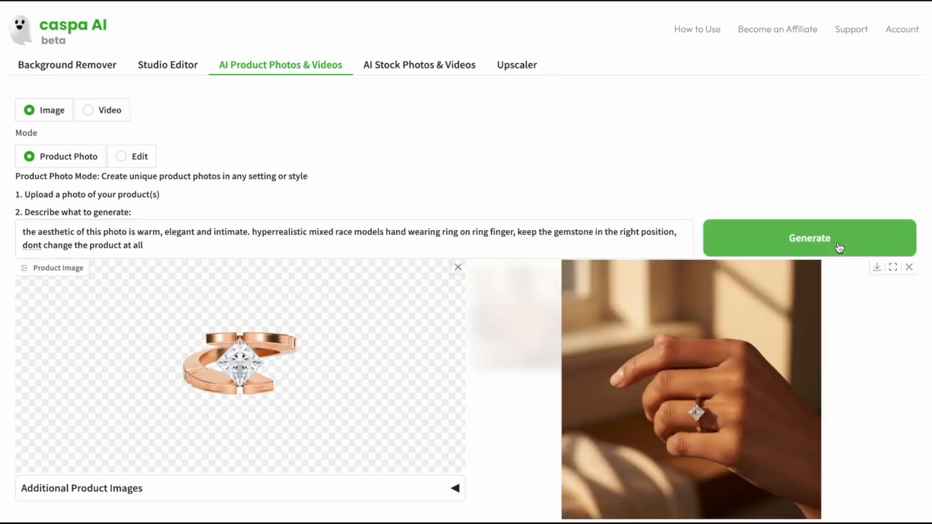
scroll(839, 247, "down", 1)
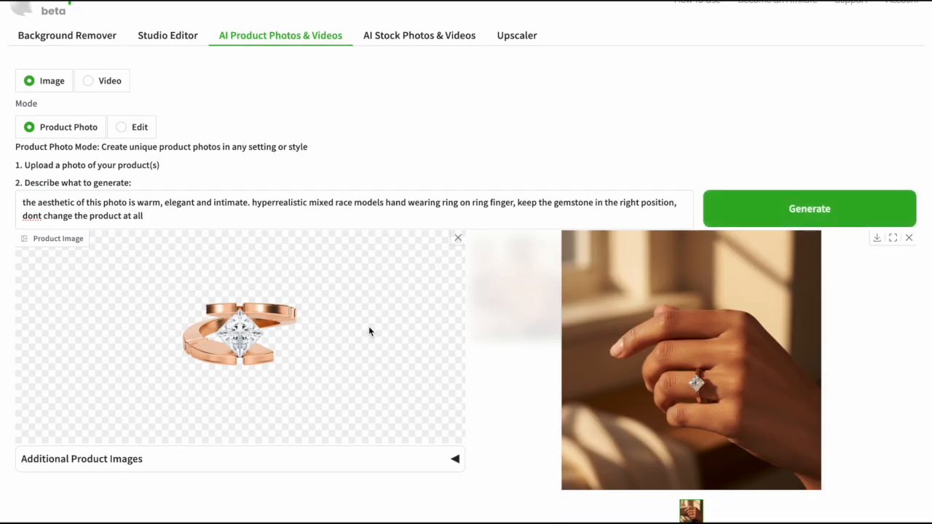
Send the ring asset to the Studio Editor and rotate it about 60 degrees clockwise
left_click(98, 35)
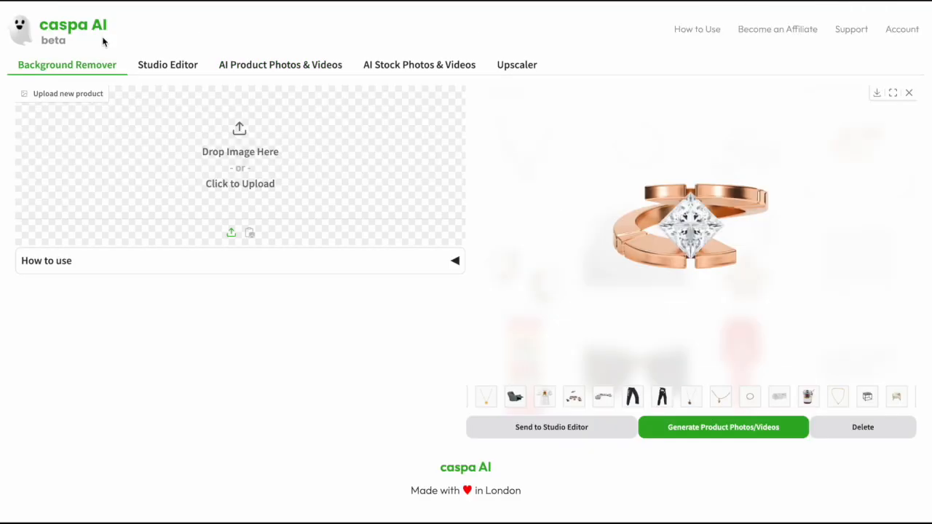
left_click(587, 431)
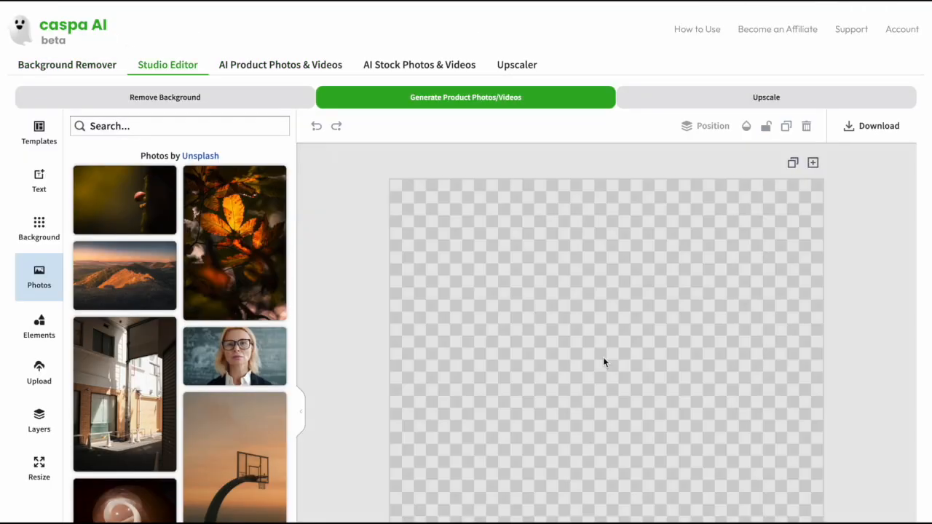
left_click_drag(607, 160, 783, 294)
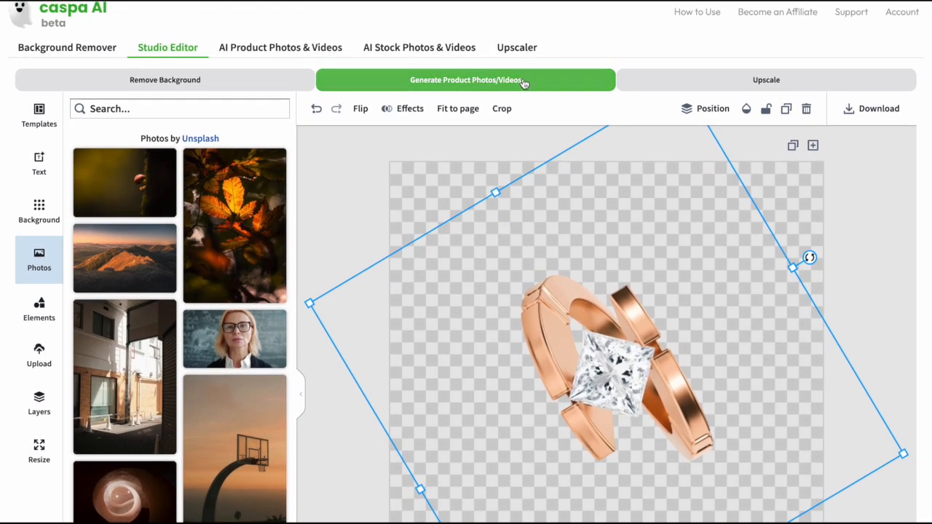
Generate a new photo from the rotated ring with the existing prompt and view it in full screen
left_click(522, 80)
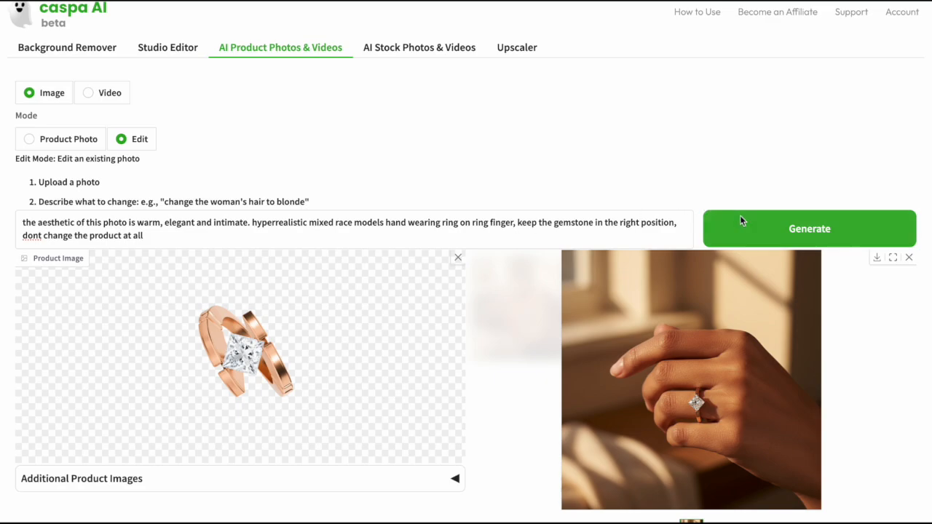
left_click(744, 226)
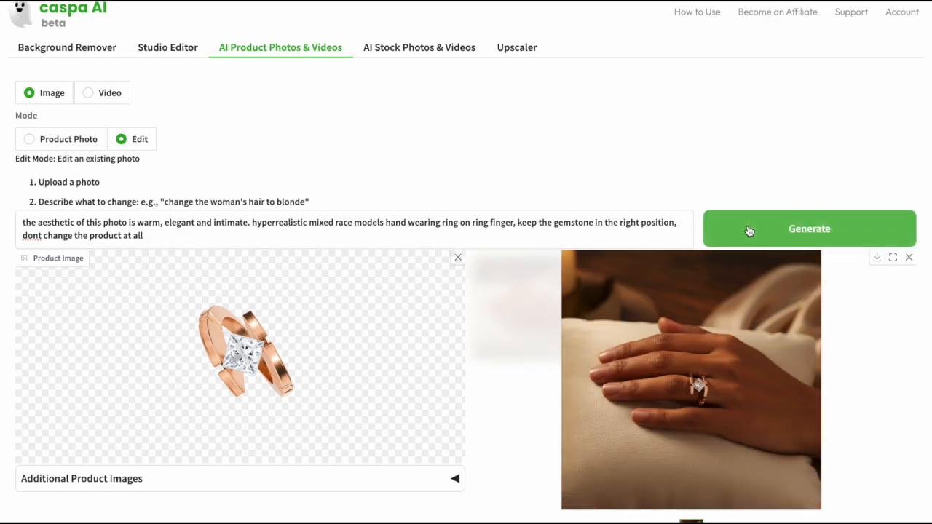
left_click(688, 357)
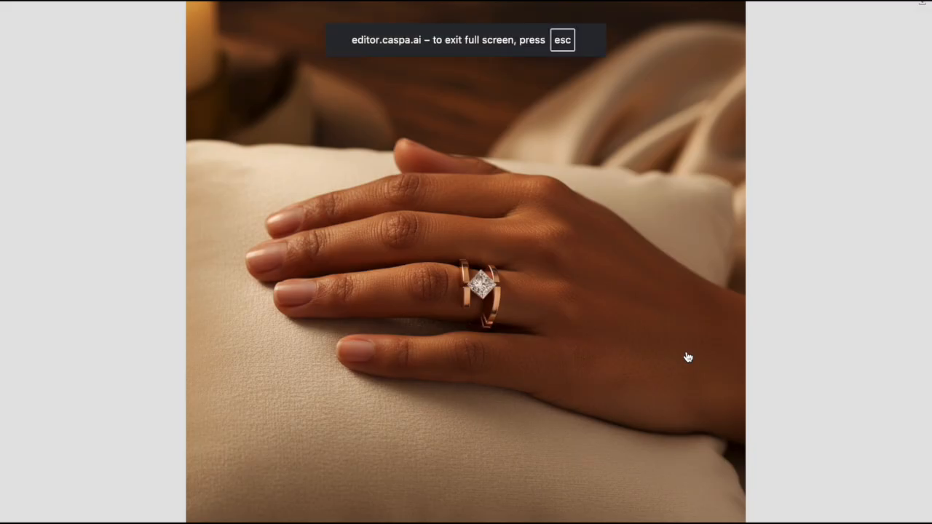
Download the ring photo, generate another variation with the same prompt and download that one too
key("Escape")
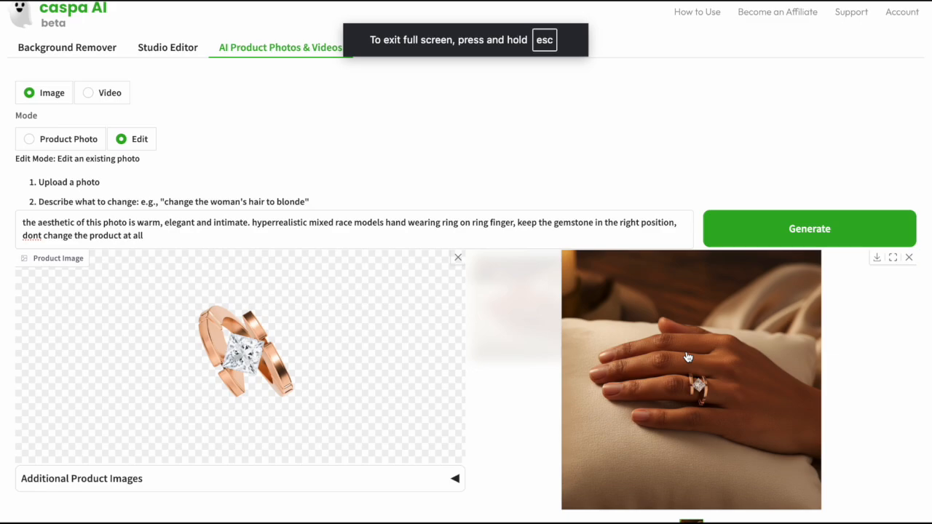
left_click(877, 258)
left_click(843, 222)
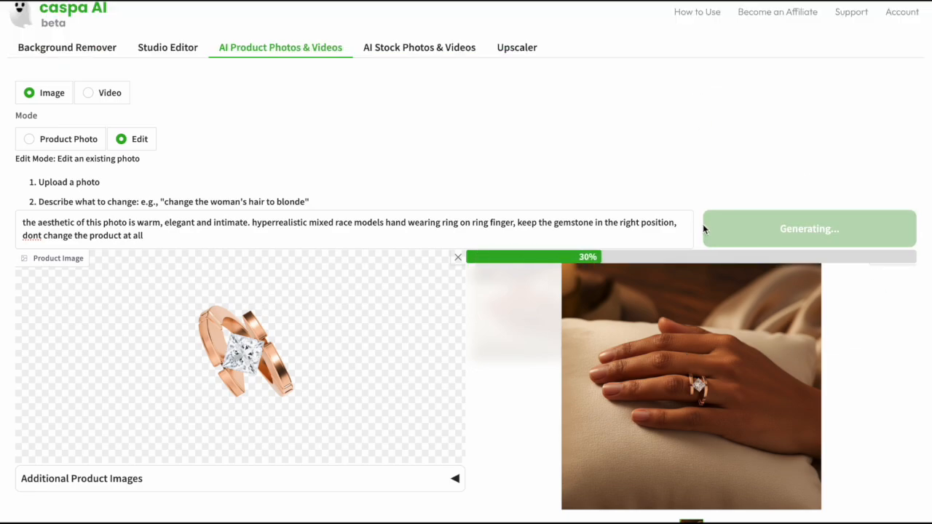
left_click(856, 275)
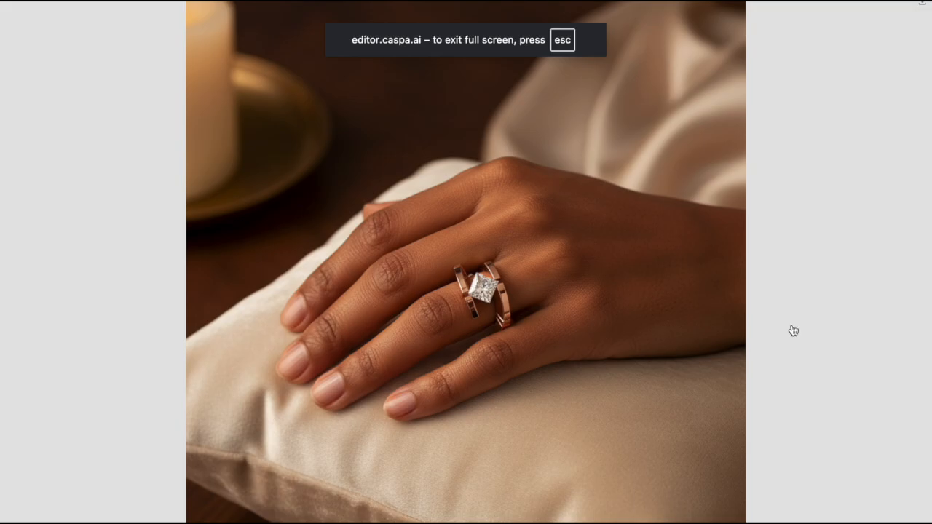
key("Escape")
left_click(876, 258)
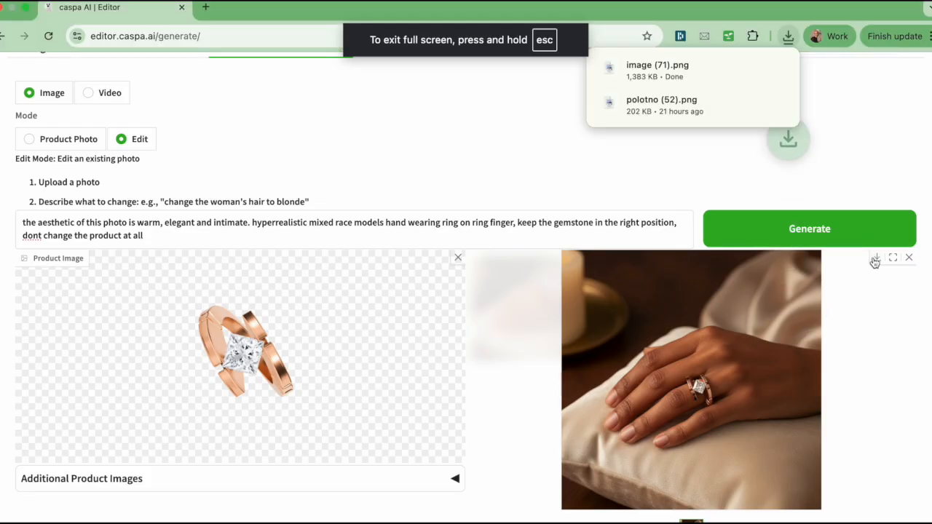
Switch to video generation, use the new hand photo as product image and set the prompt to "slow zoom into ring, professional video"
left_click(113, 93)
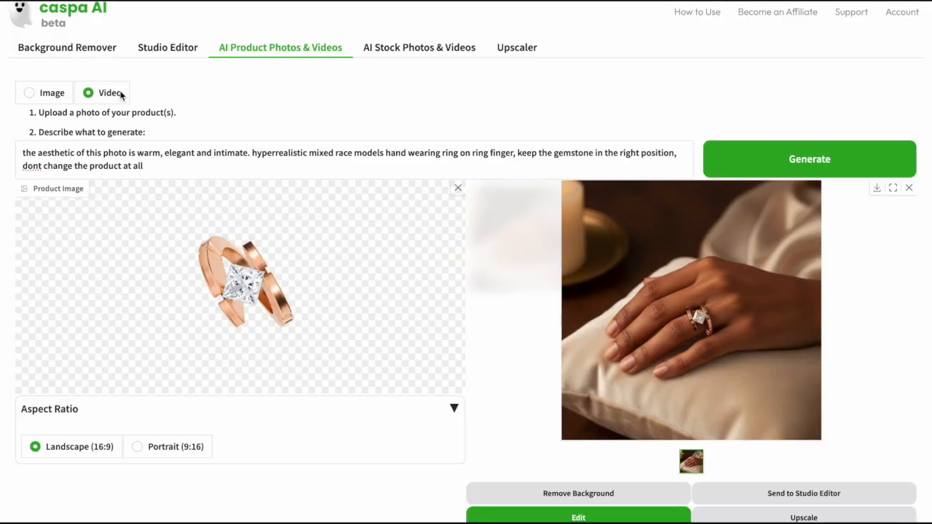
left_click(181, 158)
key("ctrl+a")
type("sl")
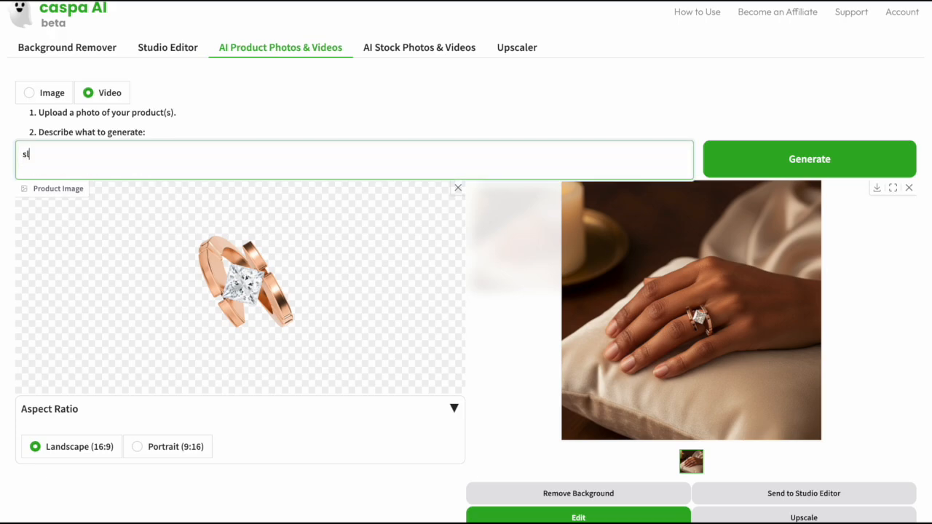
type("ow zoom into ring, professional video")
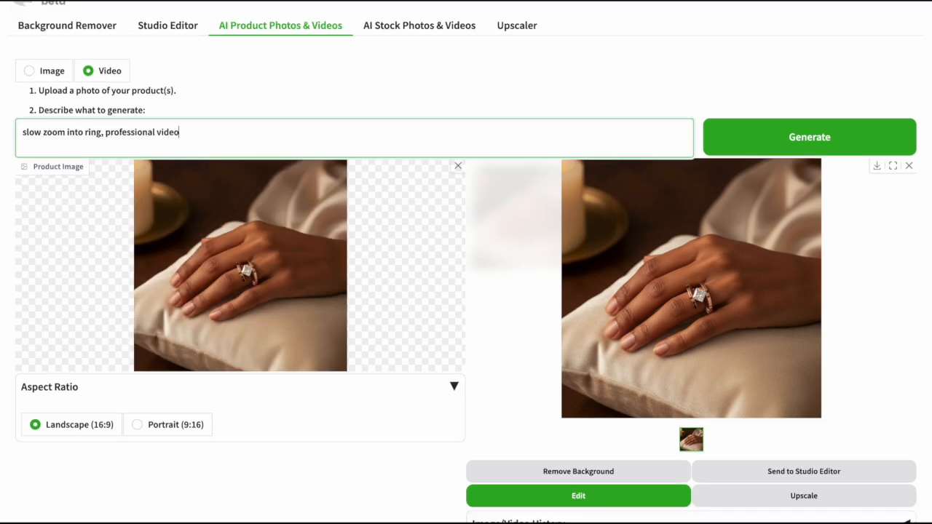
Generate the landscape ring video, play it through and download it
left_click(752, 134)
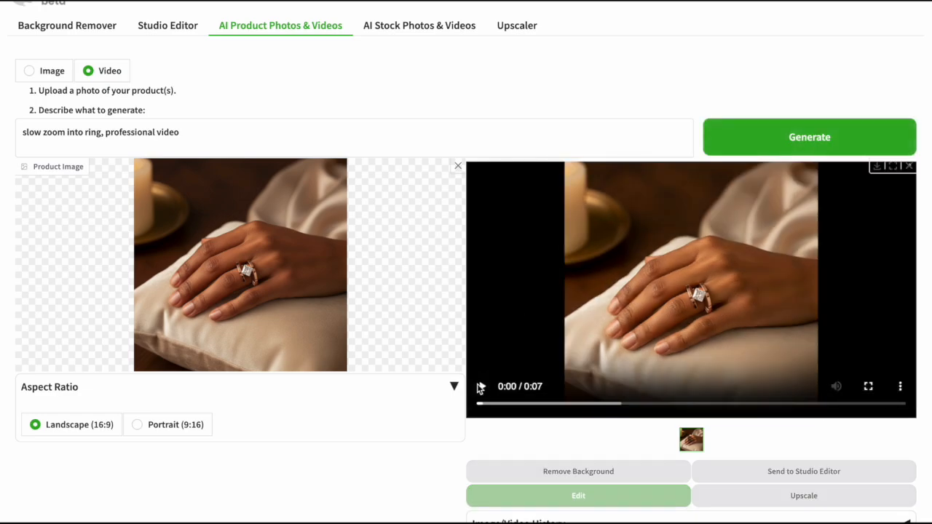
left_click(479, 388)
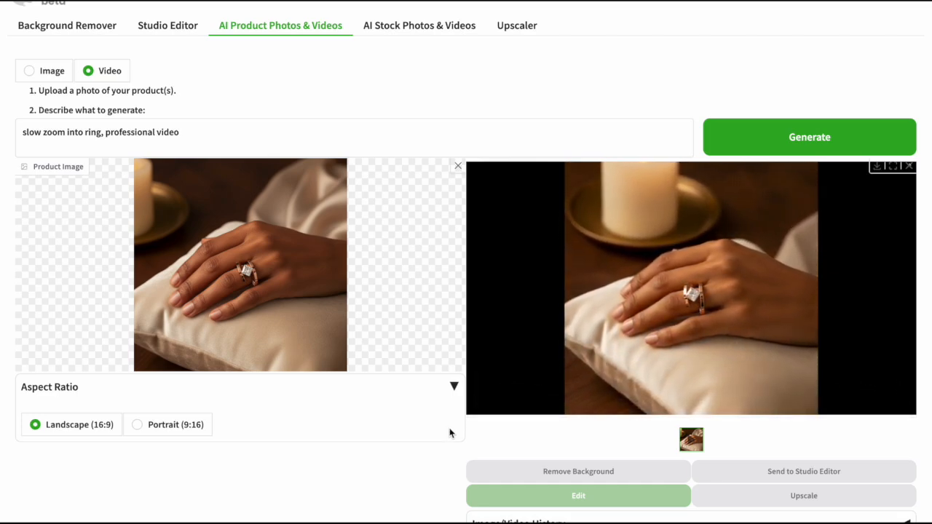
left_click(876, 169)
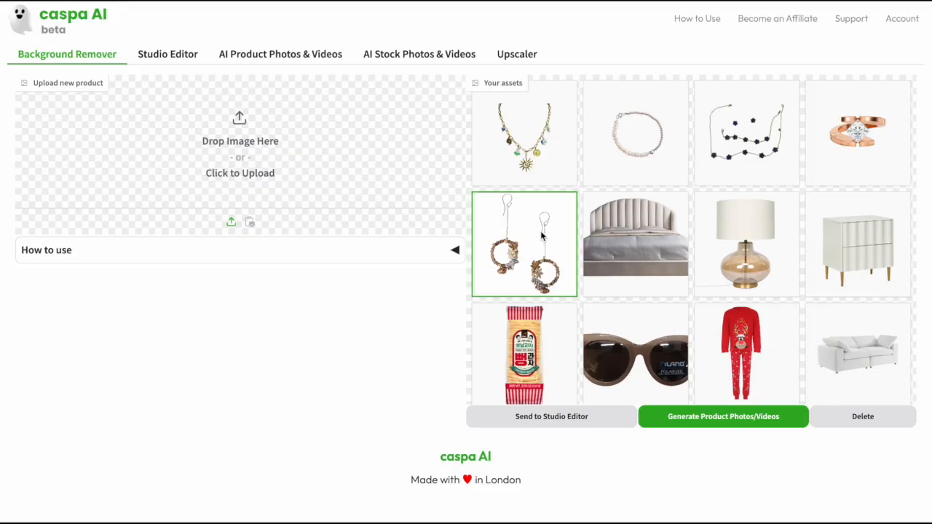
Generate a product photo from the earrings asset with the prompt "south asian woman wearing these exact earrings, a side view showing the earring clearly"
left_click(541, 235)
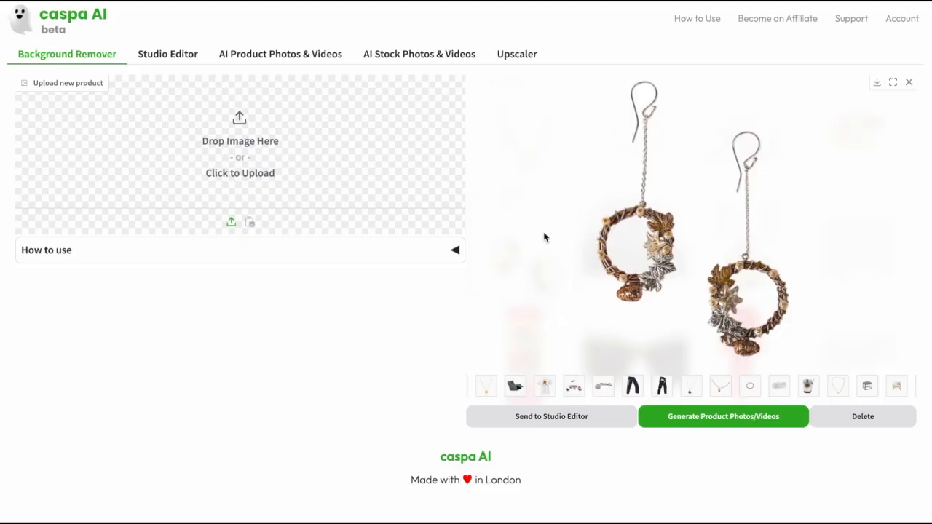
left_click(693, 426)
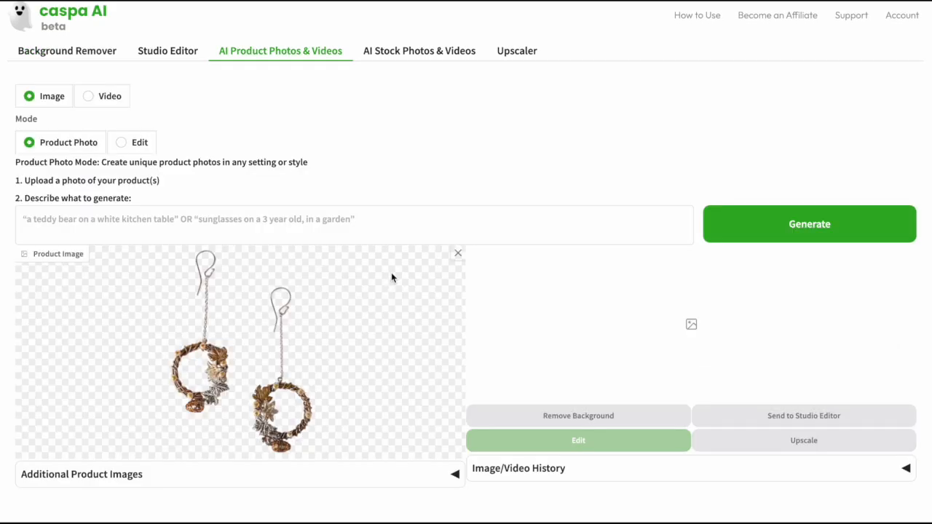
left_click(316, 217)
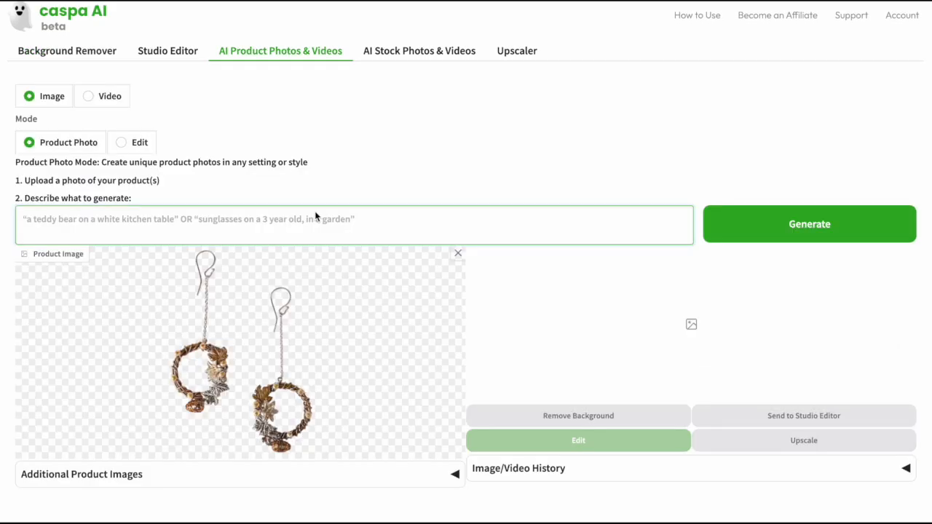
type("south asian woman wearing these exact earrings, a side view showing the earring clearly")
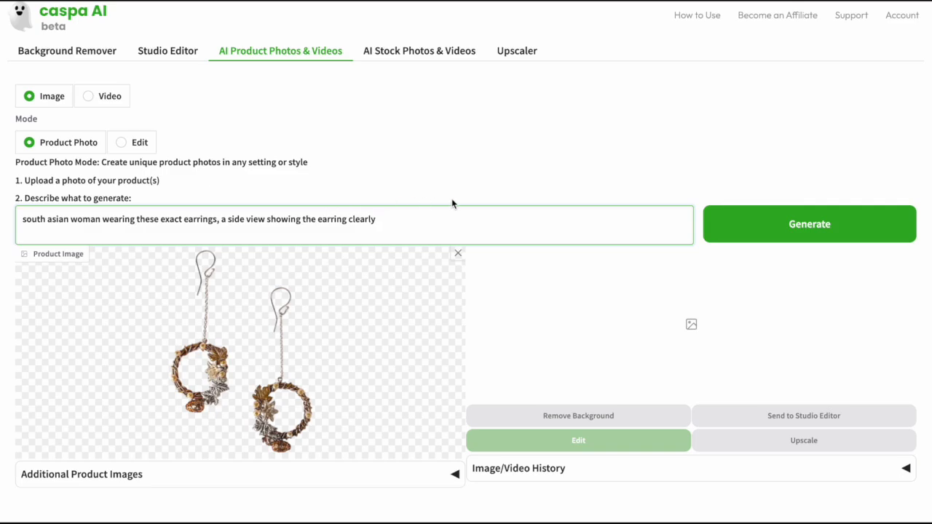
left_click(773, 213)
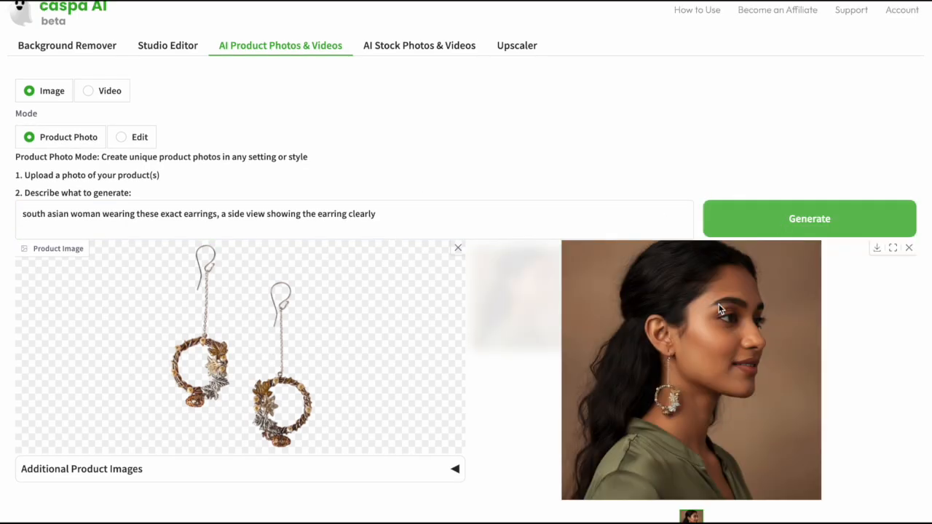
Inspect the generated earring photo in full screen and download it
left_click(893, 247)
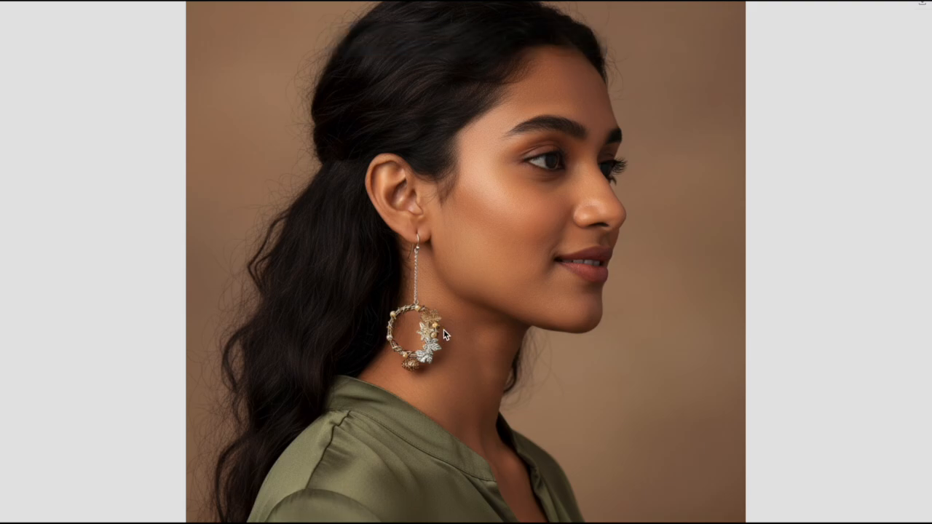
key("Escape")
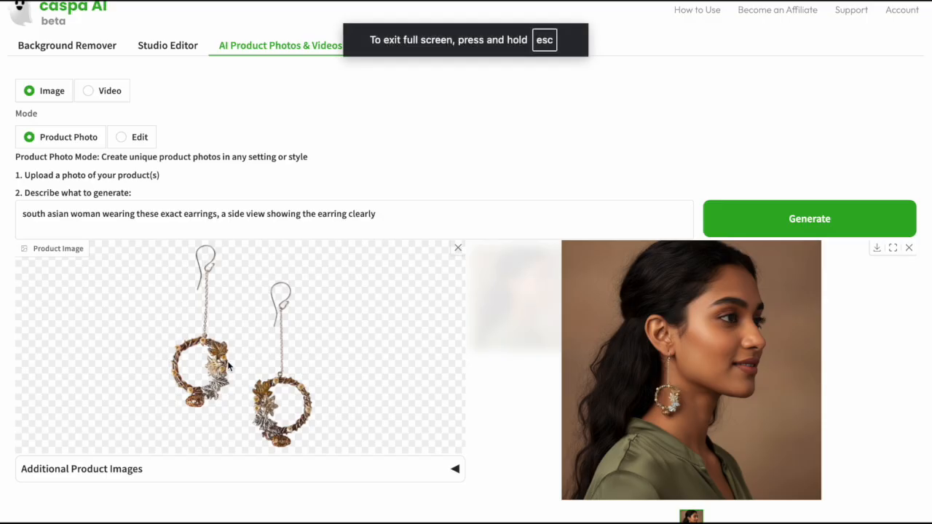
scroll(690, 371, "down", 1)
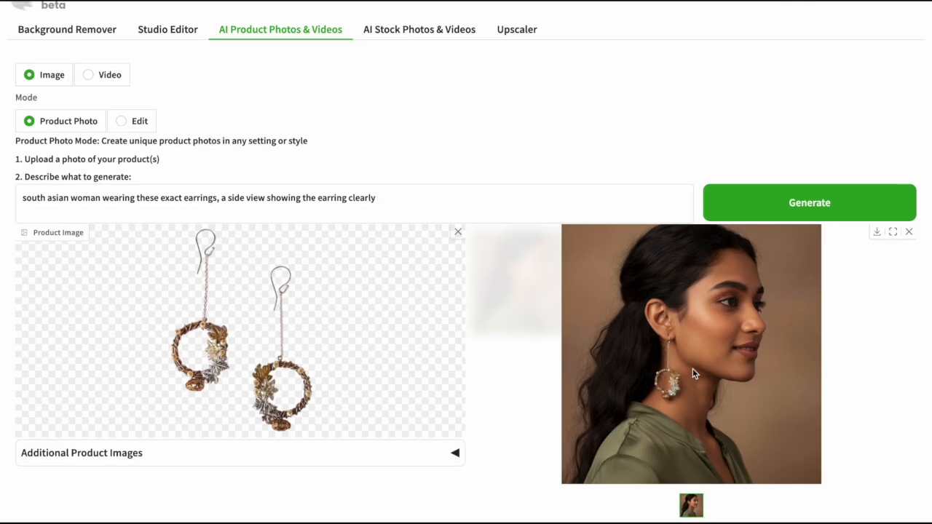
left_click(877, 233)
Edit the generated earring photo with the prompt "this woman looking at the camera, zoom into the earring" and generate the new image
scroll(622, 433, "down", 2)
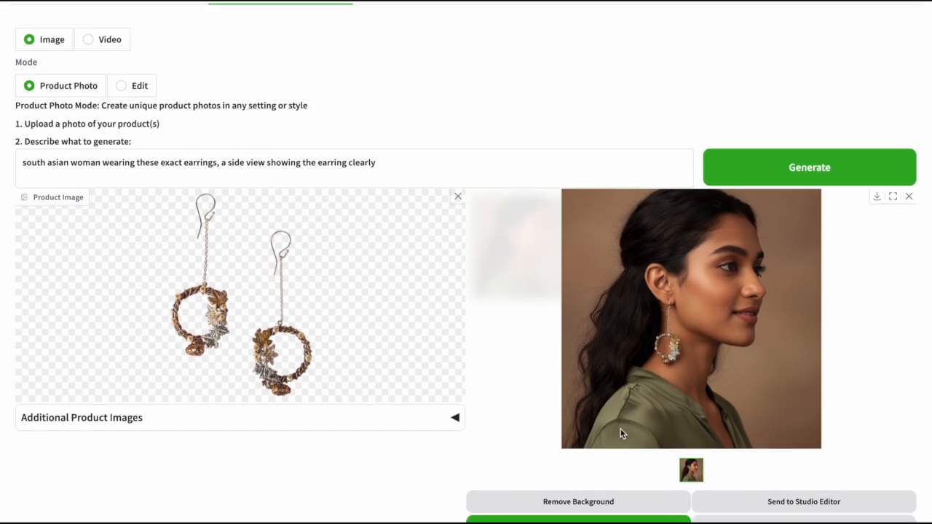
scroll(621, 433, "down", 1)
left_click(573, 513)
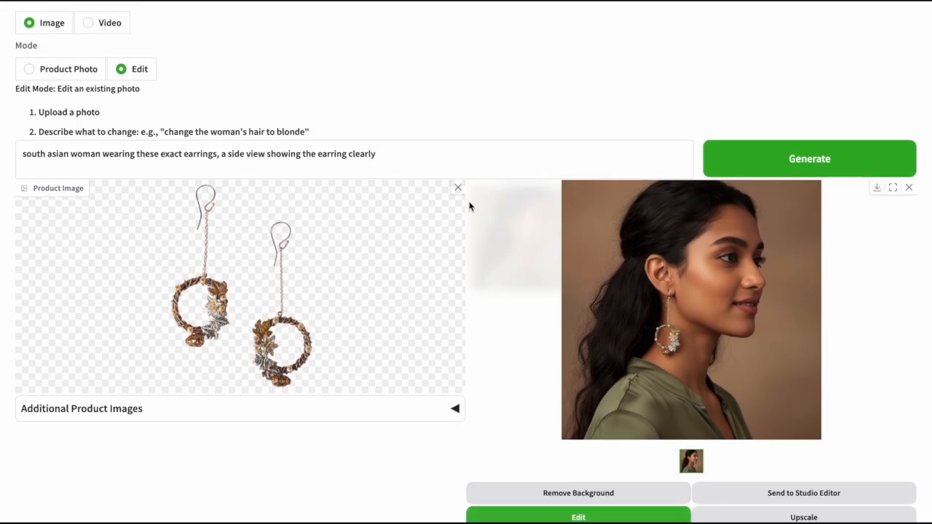
left_click(391, 160)
key("ctrl+a")
type("this w")
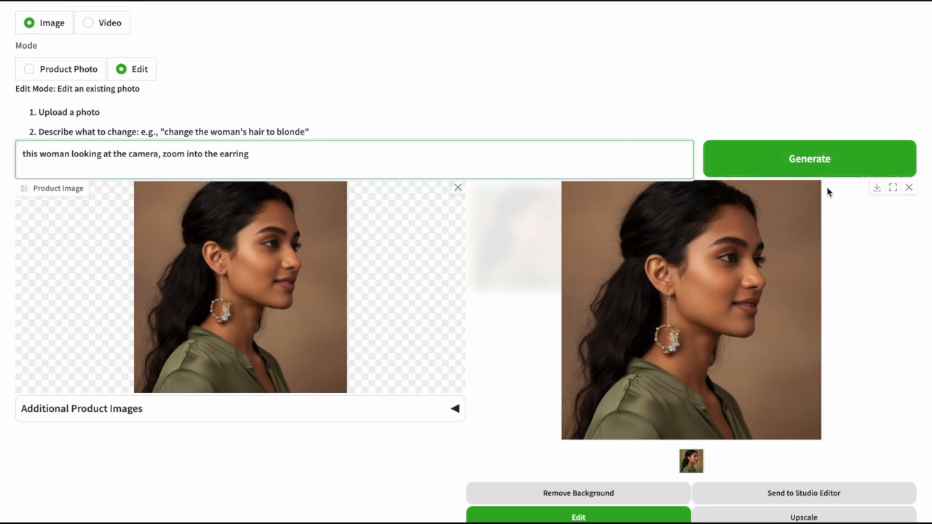
left_click(797, 161)
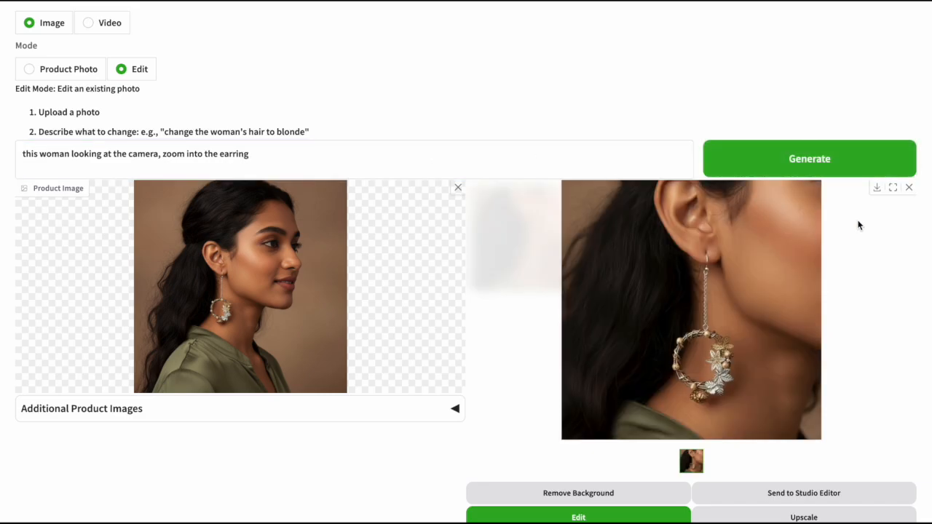
Download the earring close-up, regenerate it with the same prompt and download the second version
left_click(877, 188)
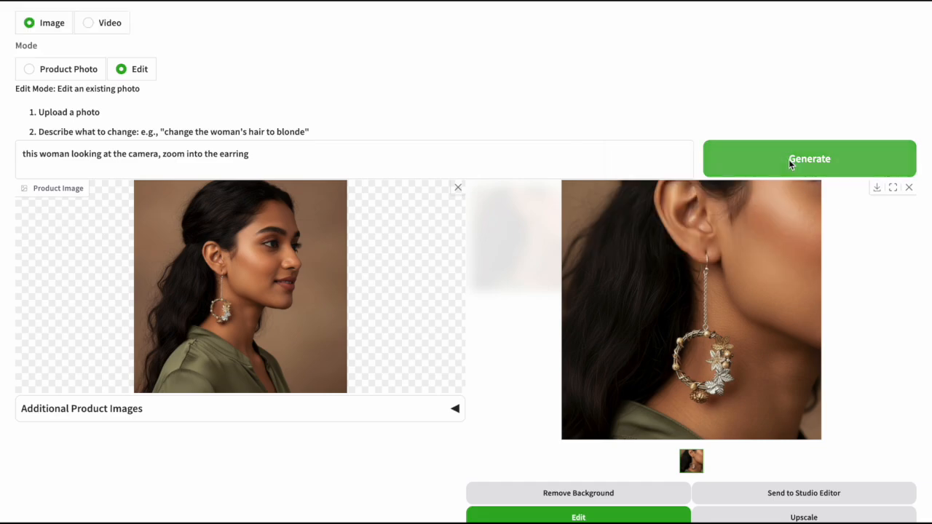
left_click(777, 153)
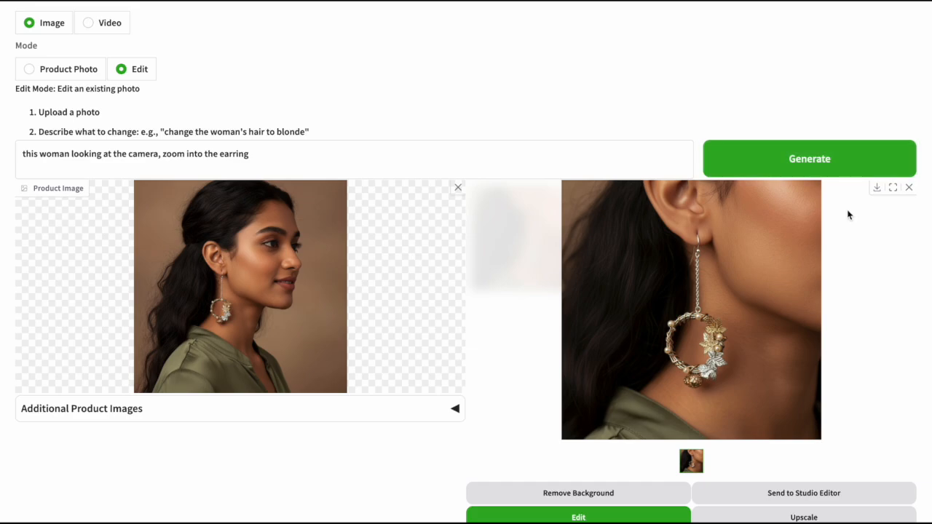
left_click(877, 189)
Generate a landscape video from the side-view earring photo with the prompt "woman smiling, slow zoom into earring" and play it
scroll(183, 138, "up", 1)
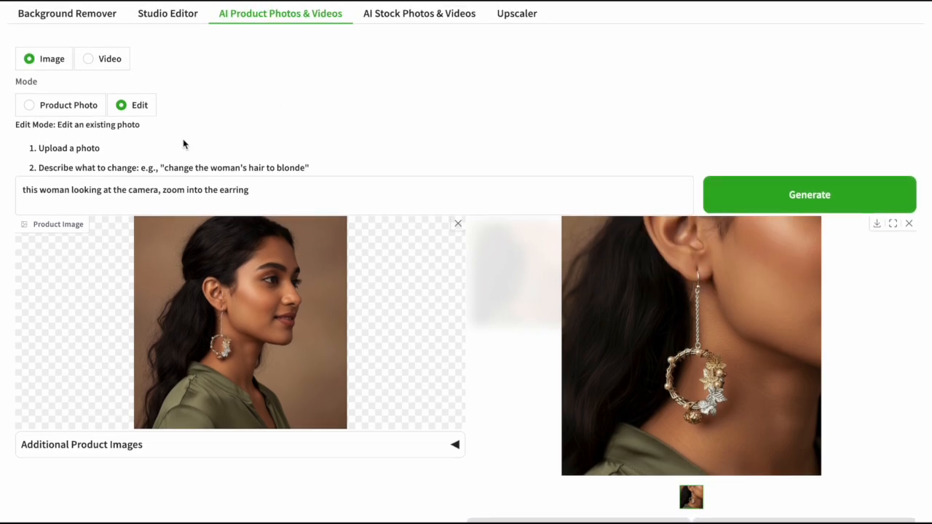
left_click(108, 66)
triple_click(188, 132)
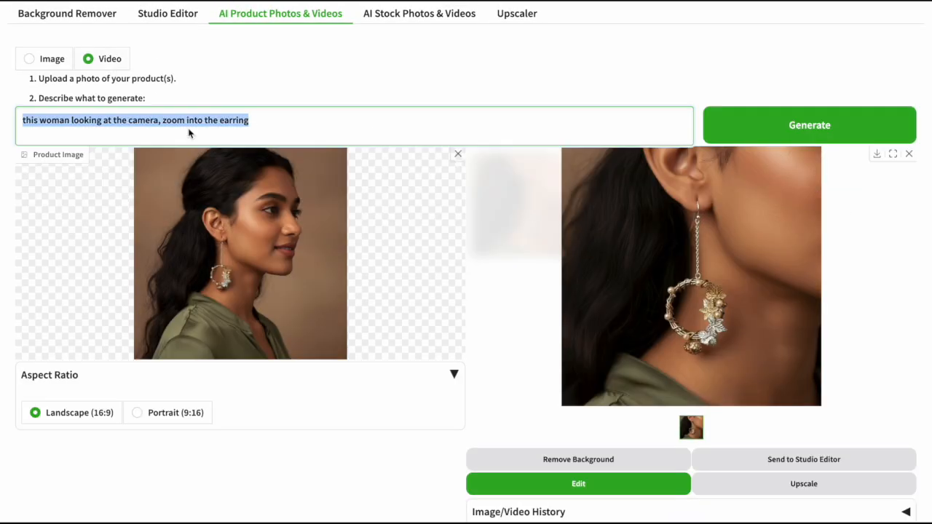
type("woman smiling, slow")
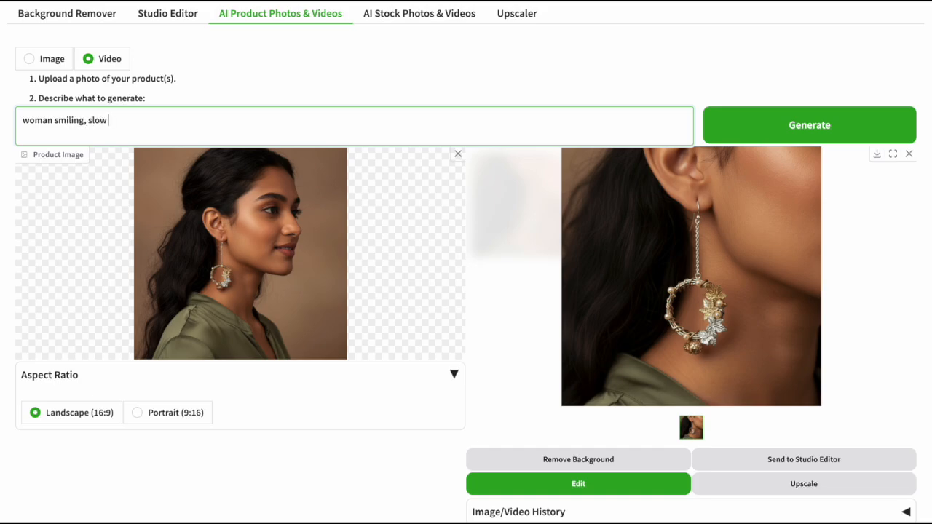
type(" zoom into earring")
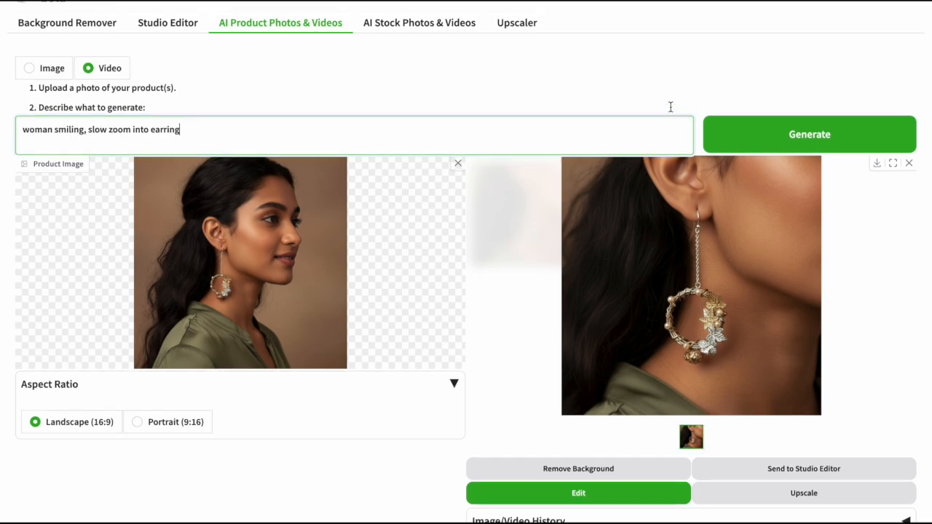
scroll(762, 153, "up", 1)
left_click(762, 154)
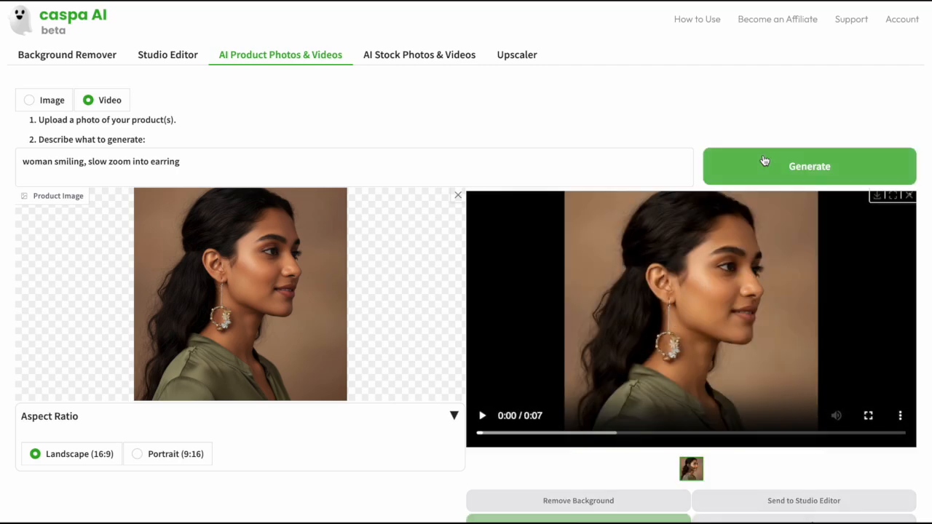
left_click(482, 415)
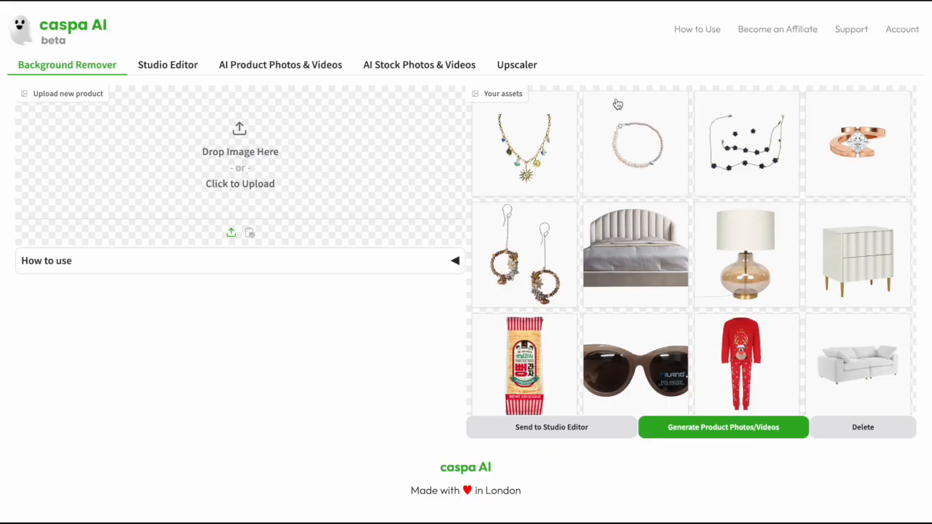
Send the pearl and silver bead bracelet from the assets to product photo generation
left_click(642, 143)
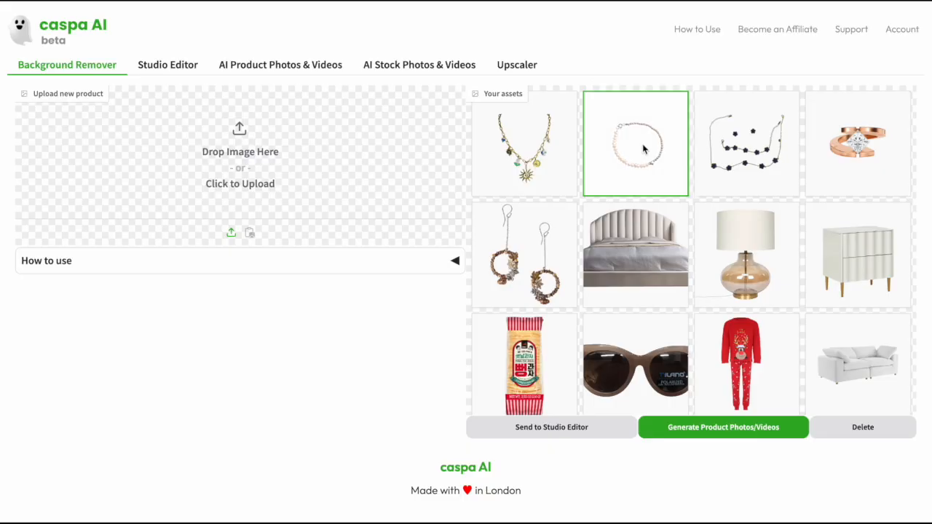
left_click(642, 143)
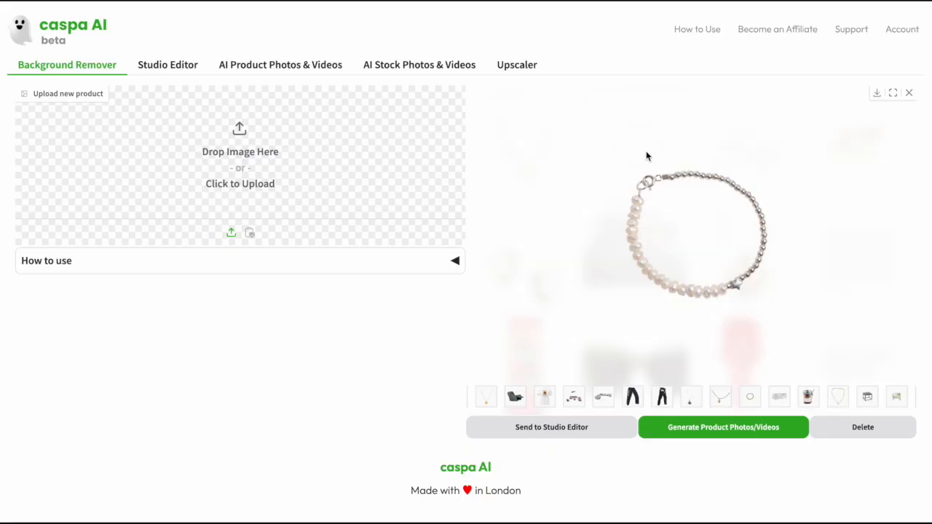
left_click(691, 431)
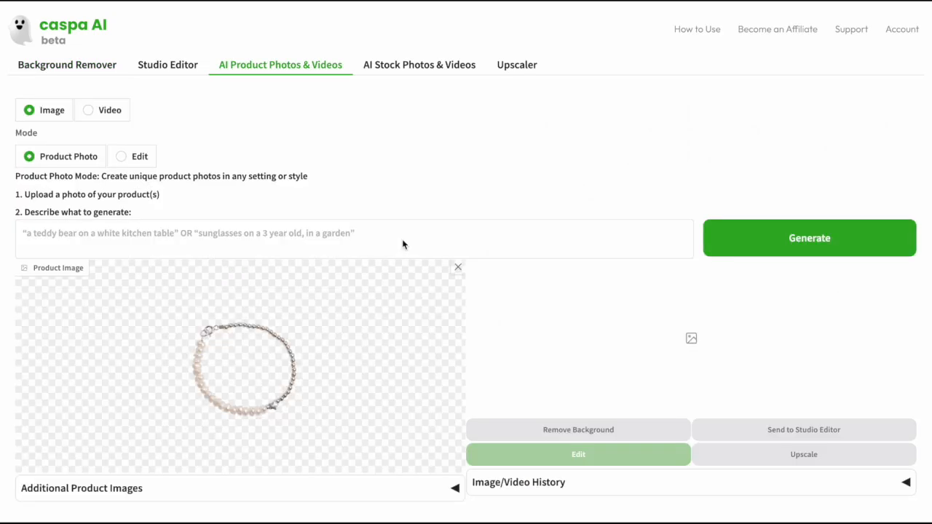
Enter the prompt "on a womans ankle, she's walking on the beach, close up, keep the bracelet exactly the same as the input in colour, design, texture"
left_click(402, 239)
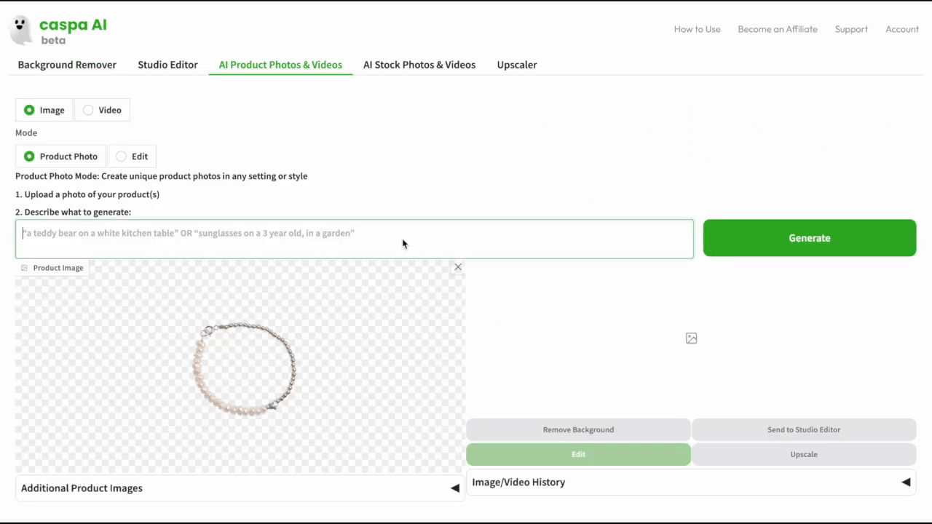
type("on a")
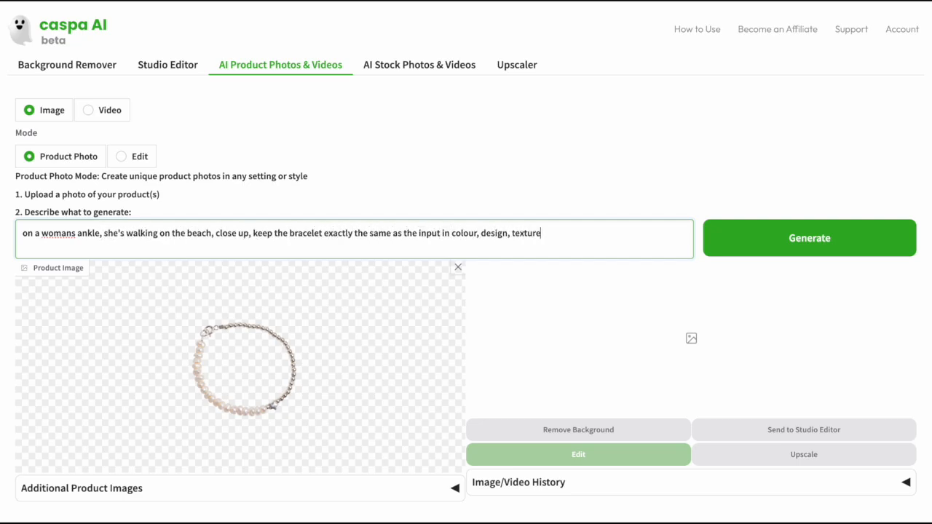
Complete the prompt with "and fine details, make the image hyper realistic", generate the anklet photo and download it
type("per realistic")
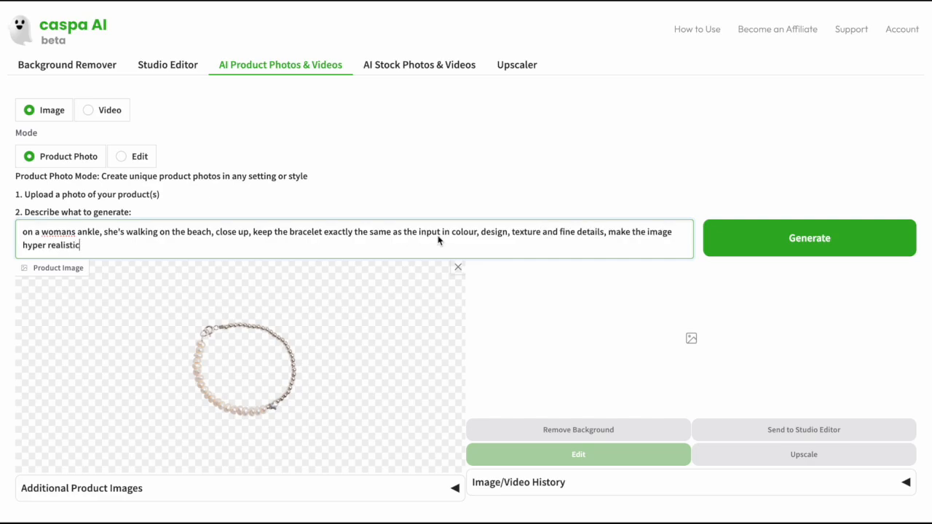
left_click(837, 239)
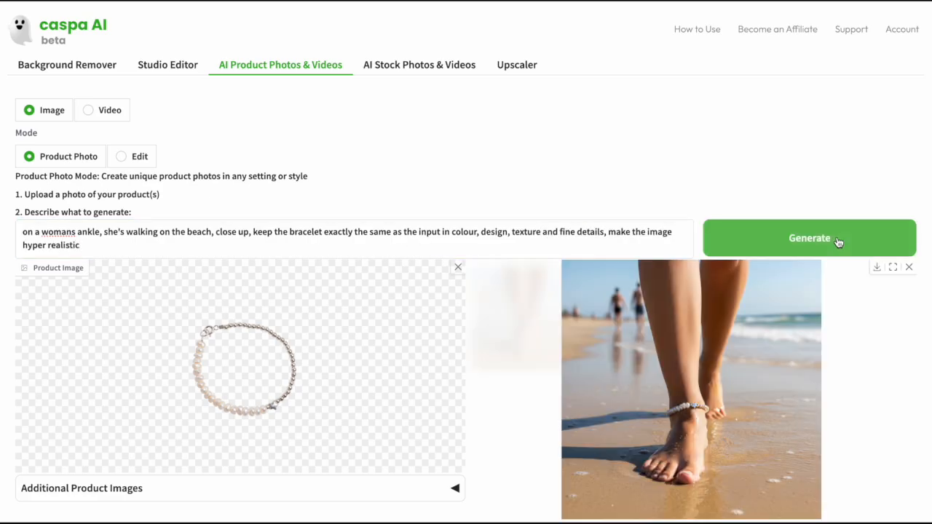
scroll(807, 311, "down", 1)
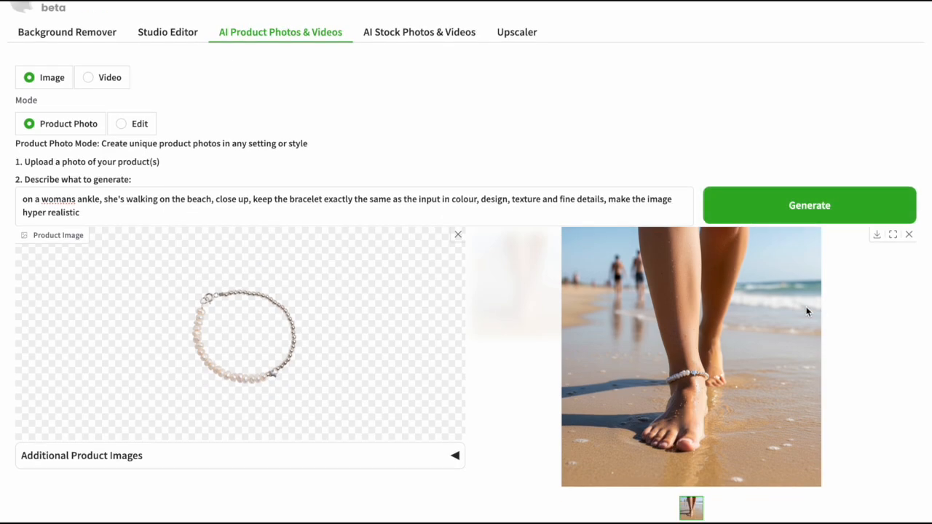
left_click(877, 234)
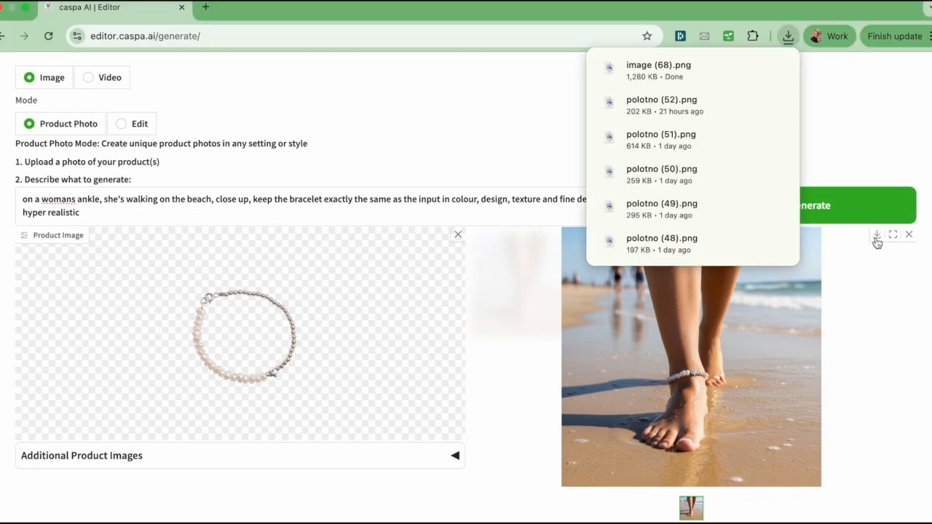
Regenerate the anklet photo with the same prompt and download the second version
left_click(868, 195)
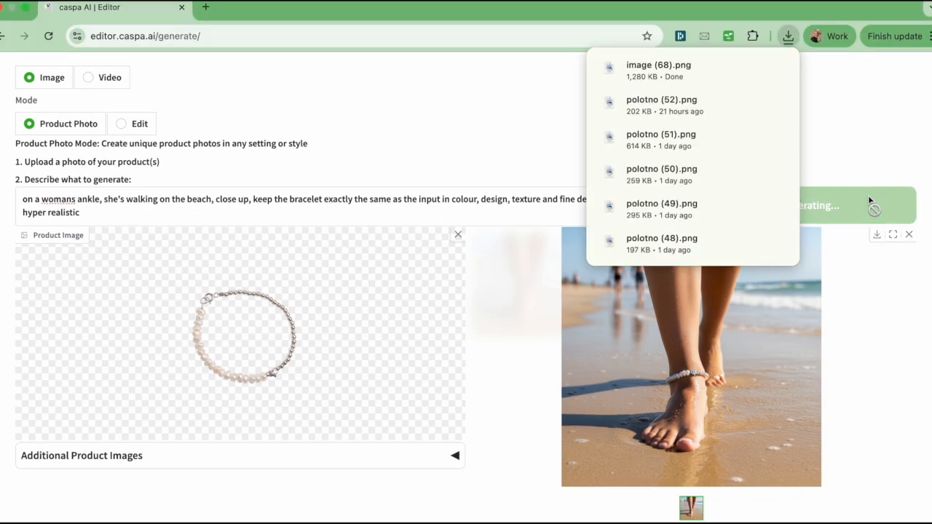
left_click(681, 73)
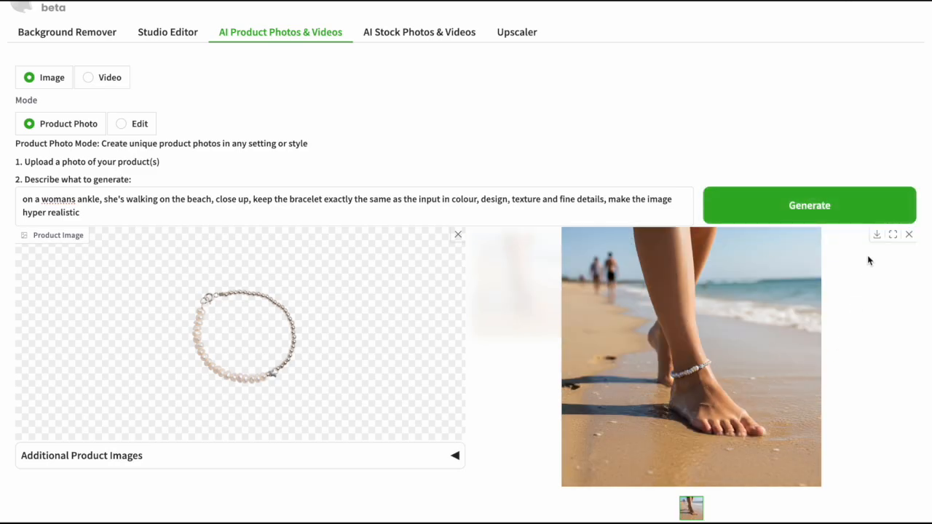
left_click(756, 339)
key("Escape")
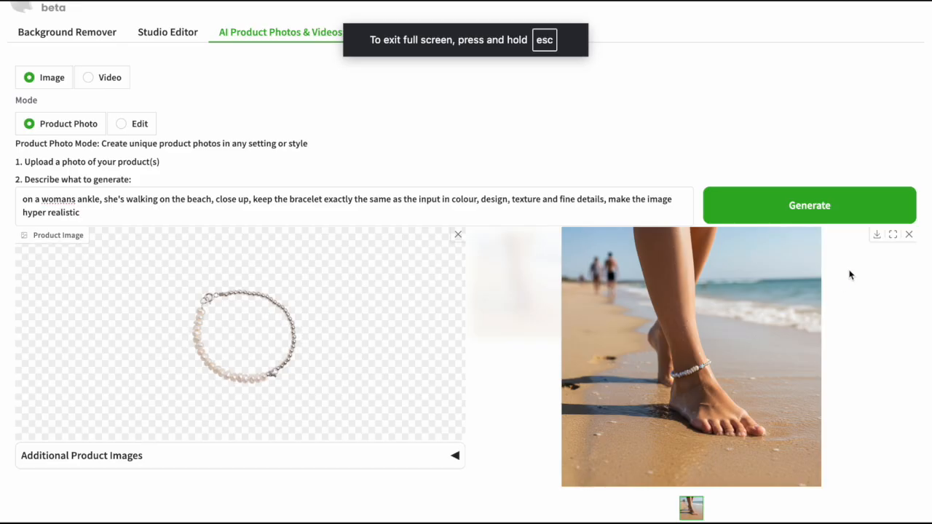
left_click(876, 235)
Use the second anklet photo as the new input image and switch from image to video generation
scroll(587, 408, "down", 2)
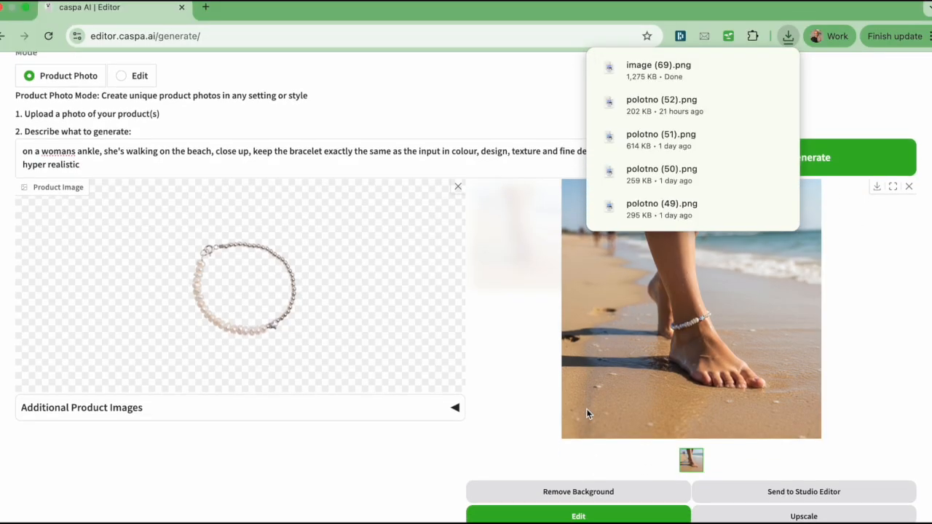
left_click(586, 502)
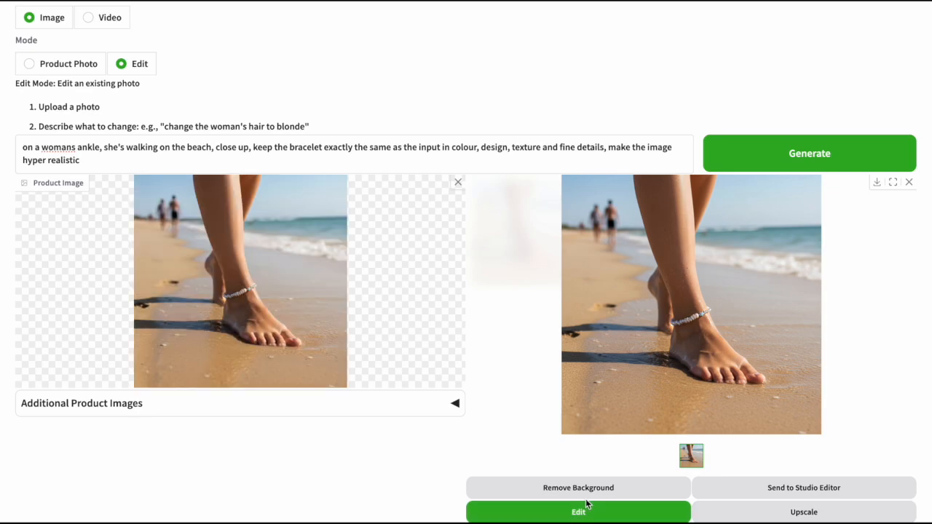
scroll(273, 116, "up", 1)
left_click(117, 48)
Generate a video with the prompt "woman walking along the beach, showing the ankle bracelet clearly", then play and download it
triple_click(231, 119)
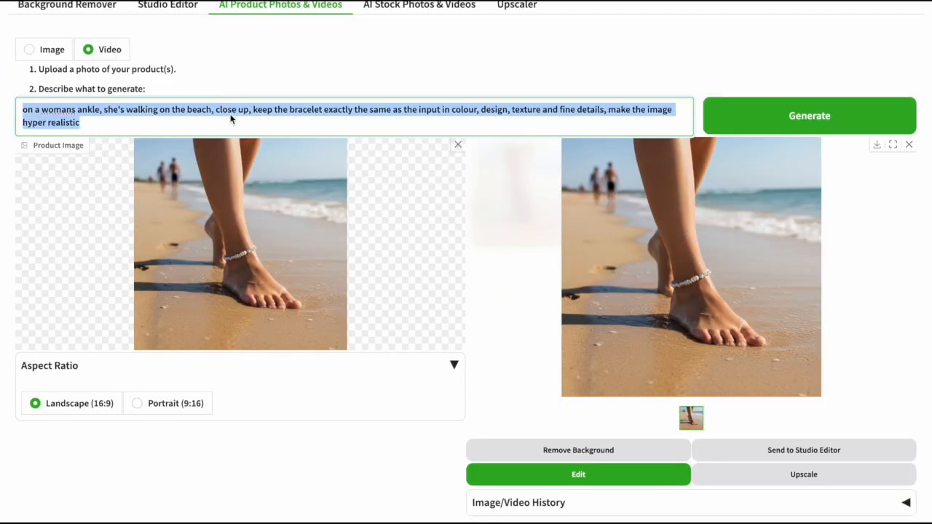
key("BackSpace")
type("woman walking along the beach, showing the ankle bracelet clearly")
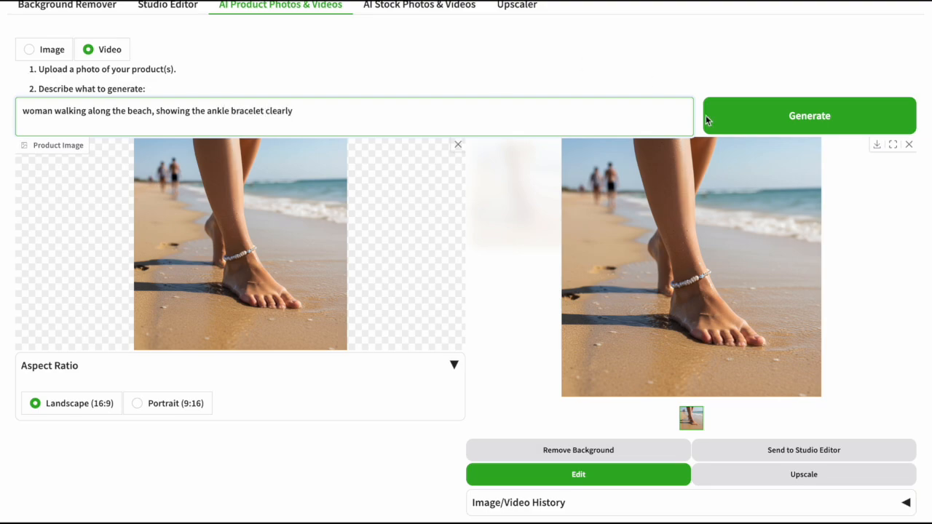
left_click(706, 115)
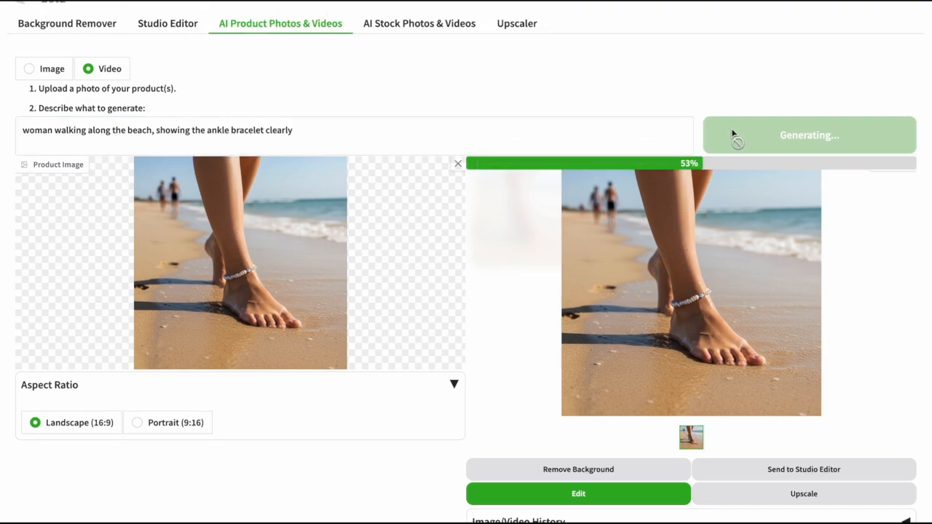
left_click(482, 383)
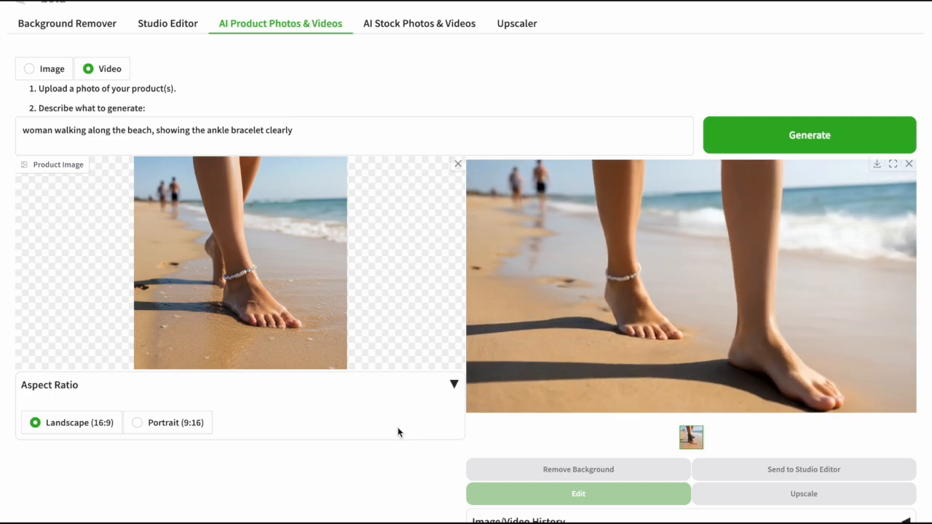
left_click(877, 165)
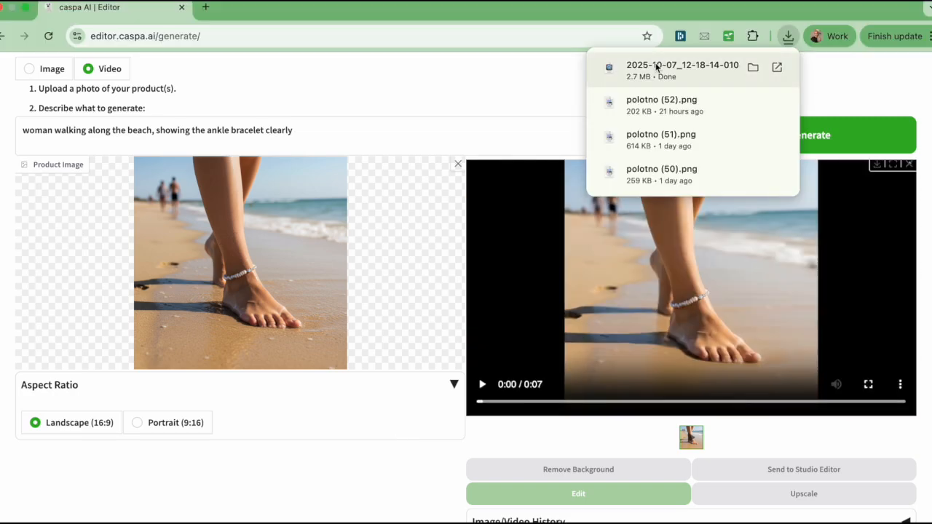